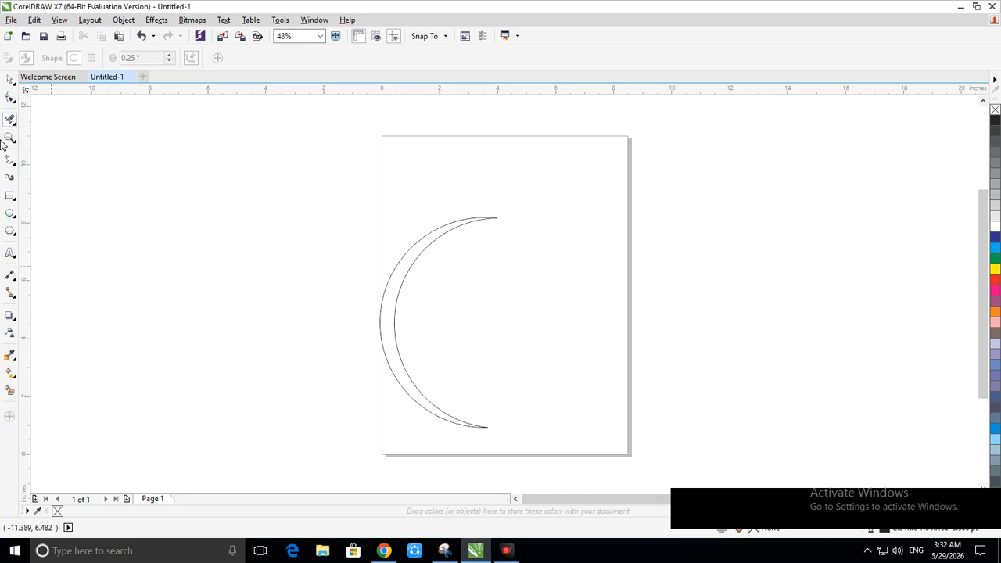
Step: Duplicate the crescent as a smaller copy, about 3.47 by 6.24 in, nested inside the original
{"action": "left_click", "coordinate": [10, 79]}
{"action": "left_click_drag", "start_coordinate": [588, 513], "coordinate": [565, 495]}
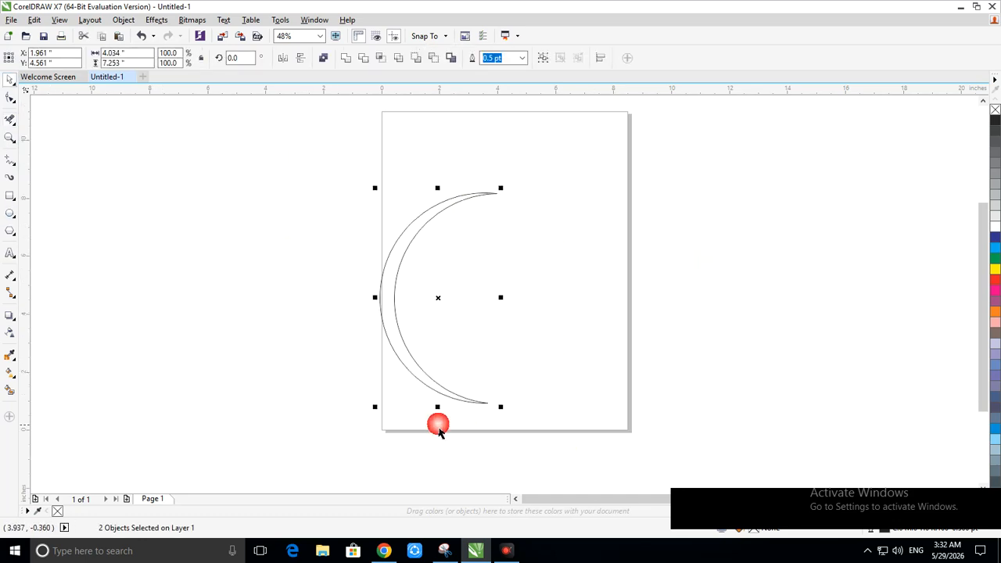
{"action": "left_click_drag", "start_coordinate": [382, 419], "coordinate": [477, 388]}
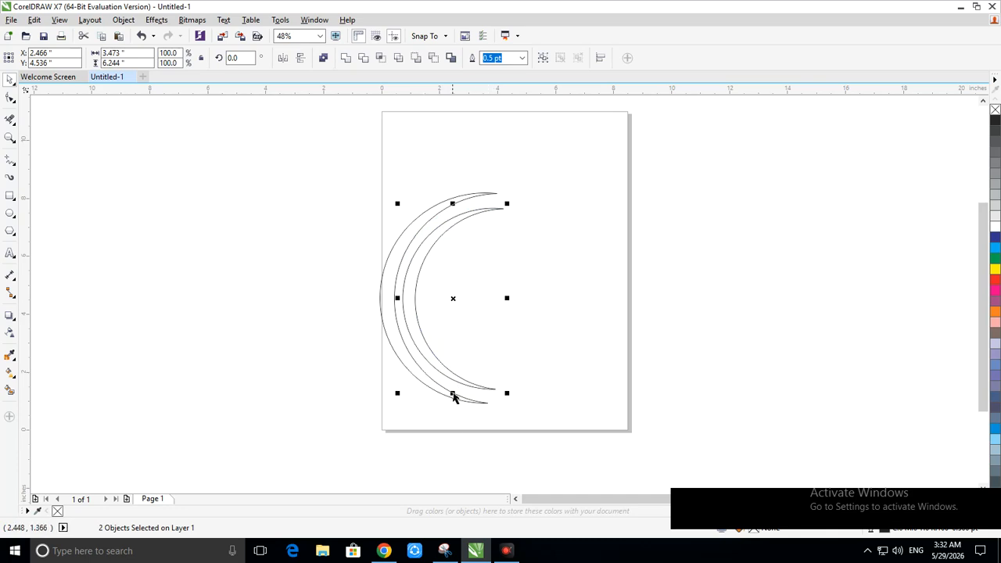
Step: Add a third smaller crescent rotated 75 degrees, and position it along the lower inside of the nested crescents
{"action": "left_click_drag", "start_coordinate": [462, 386], "coordinate": [525, 380]}
{"action": "left_click", "coordinate": [551, 387]}
{"action": "left_click_drag", "start_coordinate": [580, 400], "coordinate": [662, 259]}
{"action": "left_click", "coordinate": [571, 348]}
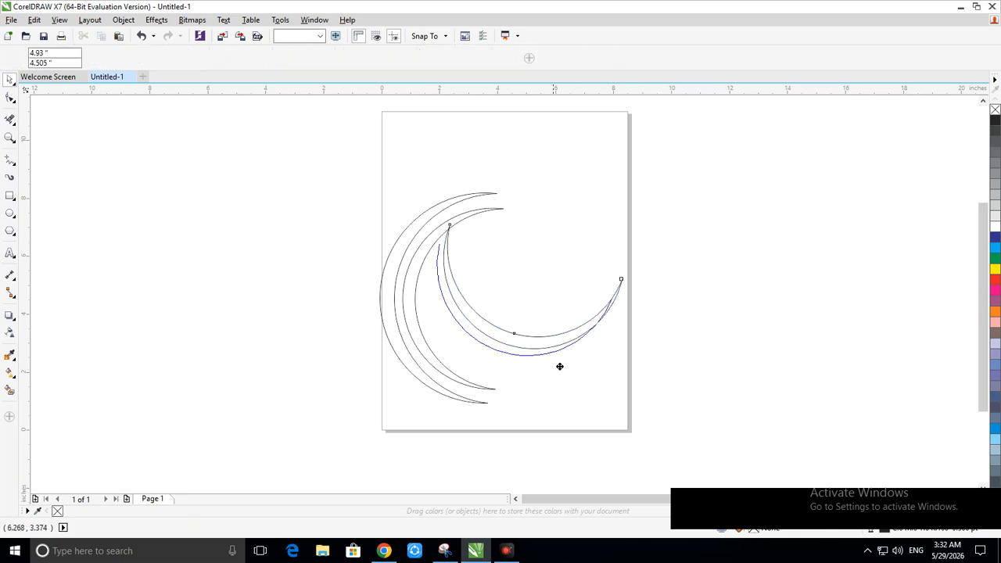
{"action": "key", "text": "ctrl+z"}
{"action": "mouse_move", "coordinate": [552, 379]}
{"action": "left_mouse_down"}
{"action": "mouse_move", "coordinate": [554, 396]}
{"action": "mouse_move", "coordinate": [535, 390]}
{"action": "left_mouse_up"}
{"action": "left_click", "coordinate": [547, 346], "text": "shift"}
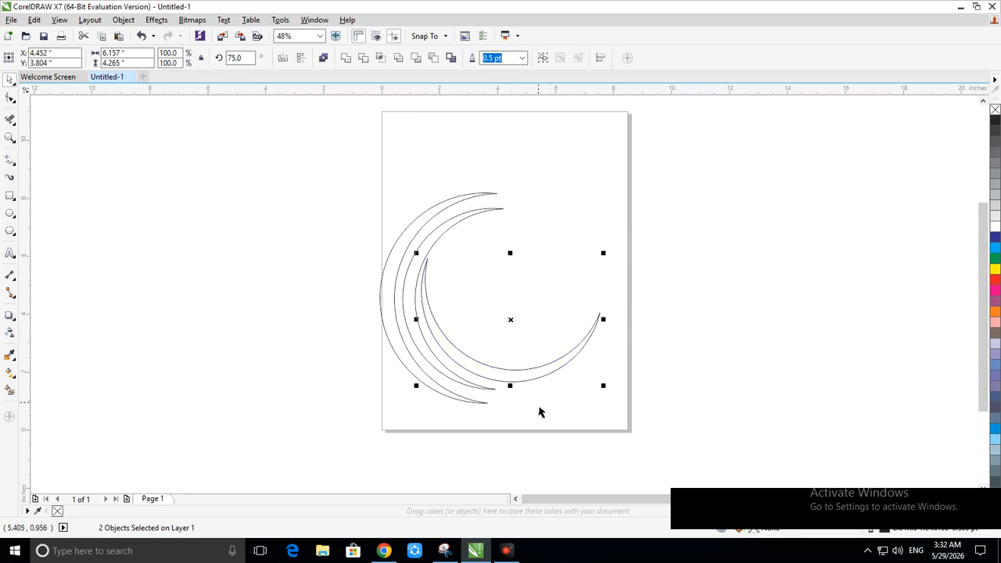
Step: Draw a straight horizontal 2-point line from inside the crescents' opening out past the page's right edge
{"action": "left_click", "coordinate": [16, 168]}
{"action": "left_click", "coordinate": [78, 168]}
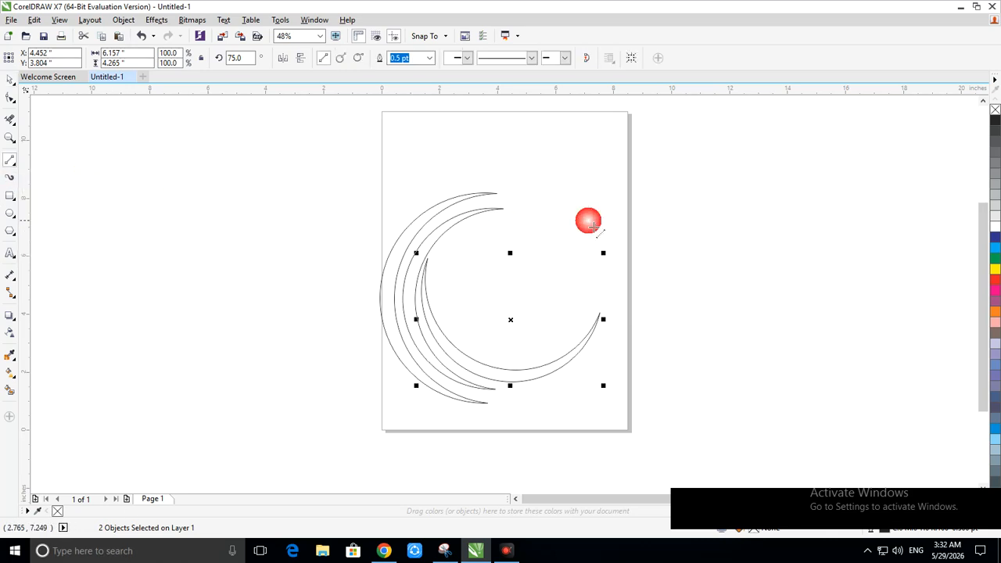
{"action": "left_click_drag", "start_coordinate": [506, 267], "coordinate": [783, 266]}
Step: Convert the straight line to a curve and bend it into an S-shaped wave, rising first and dipping after
{"action": "left_click", "coordinate": [11, 99]}
{"action": "left_click", "coordinate": [500, 217]}
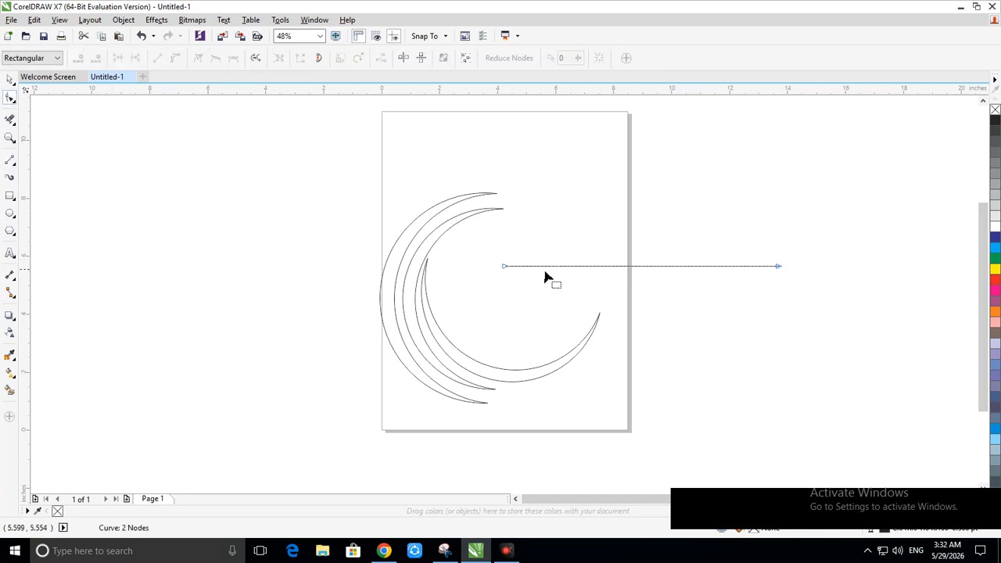
{"action": "left_click", "coordinate": [506, 266]}
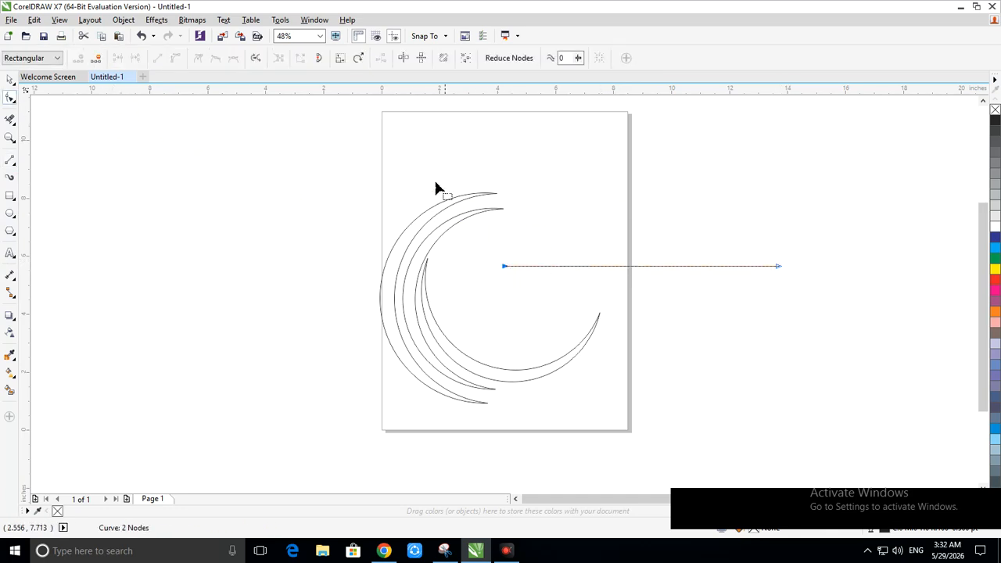
{"action": "left_click", "coordinate": [630, 267]}
{"action": "left_click", "coordinate": [176, 59]}
{"action": "left_click_drag", "start_coordinate": [596, 266], "coordinate": [609, 169]}
{"action": "left_click_drag", "start_coordinate": [688, 268], "coordinate": [634, 332]}
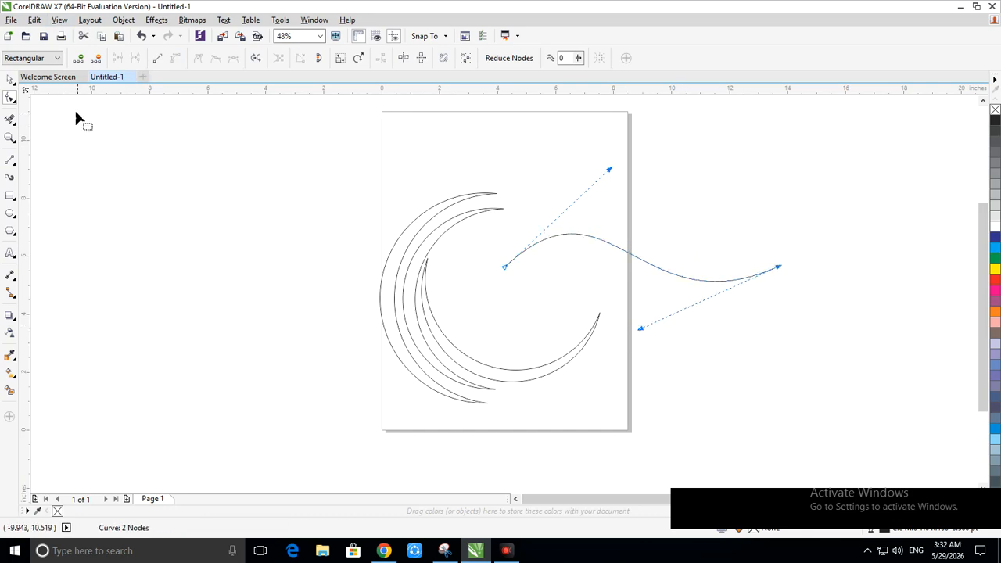
Step: Duplicate the wave line slightly below itself and scale the pair to about 4.49 in wide within the crescents' opening
{"action": "left_click", "coordinate": [8, 80]}
{"action": "left_click", "coordinate": [81, 189]}
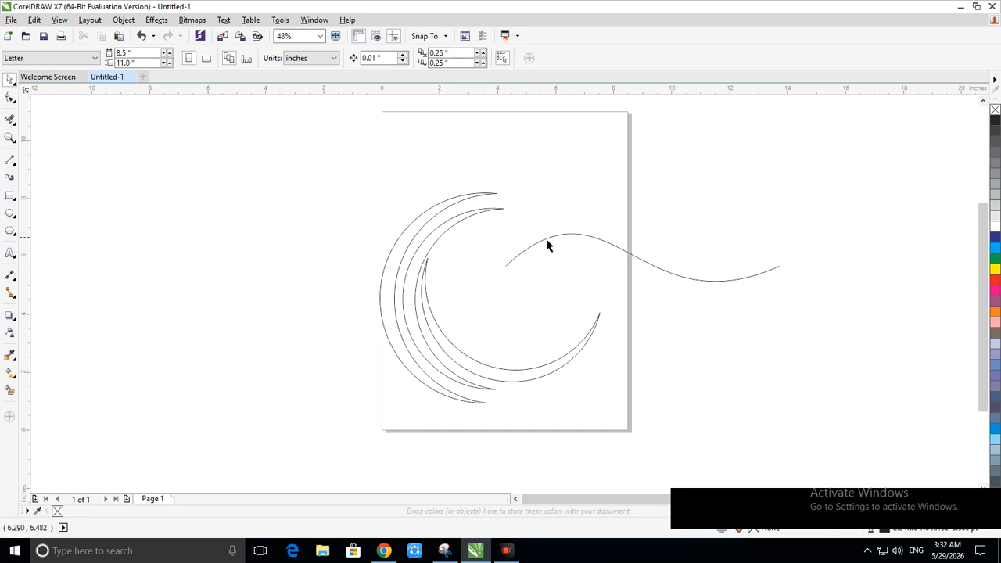
{"action": "left_click_drag", "start_coordinate": [569, 244], "coordinate": [596, 266]}
{"action": "left_click_drag", "start_coordinate": [846, 341], "coordinate": [487, 220]}
{"action": "left_click_drag", "start_coordinate": [500, 307], "coordinate": [516, 290]}
{"action": "left_click_drag", "start_coordinate": [633, 268], "coordinate": [555, 292]}
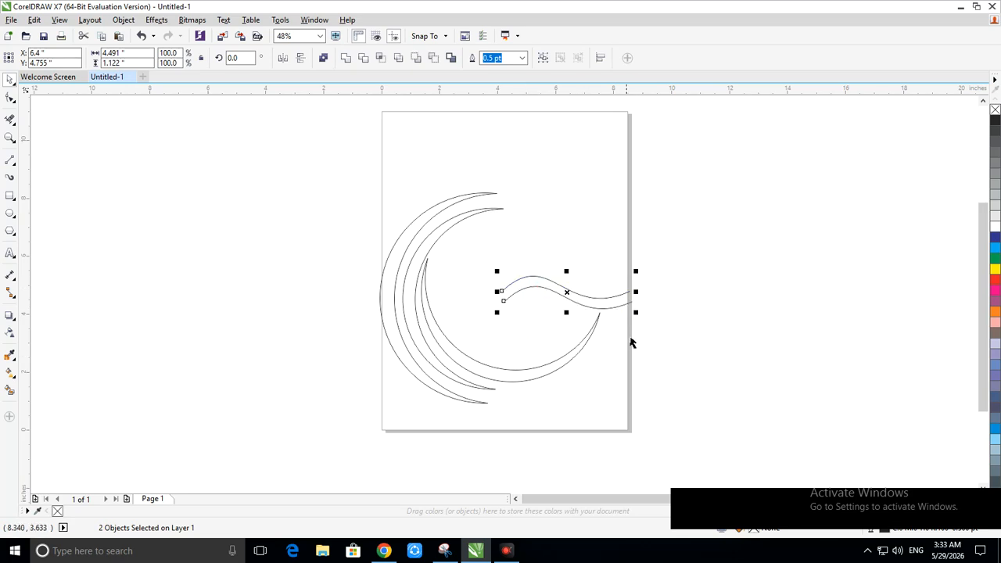
Step: Enlarge the pair of wave lines to about 5.22 by 1.30 in and mirror them vertically
{"action": "left_click_drag", "start_coordinate": [635, 313], "coordinate": [647, 321]}
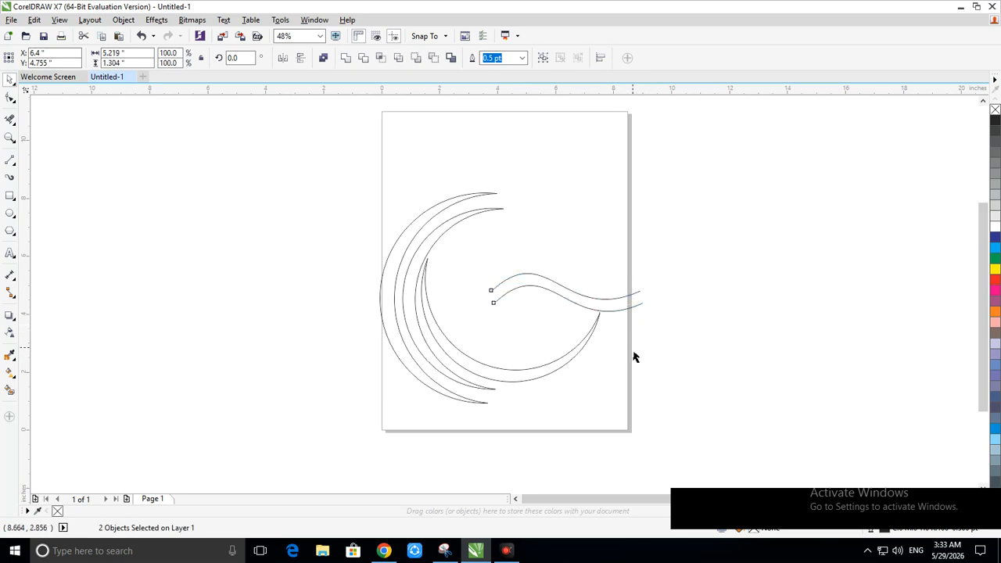
{"action": "left_click", "coordinate": [632, 351]}
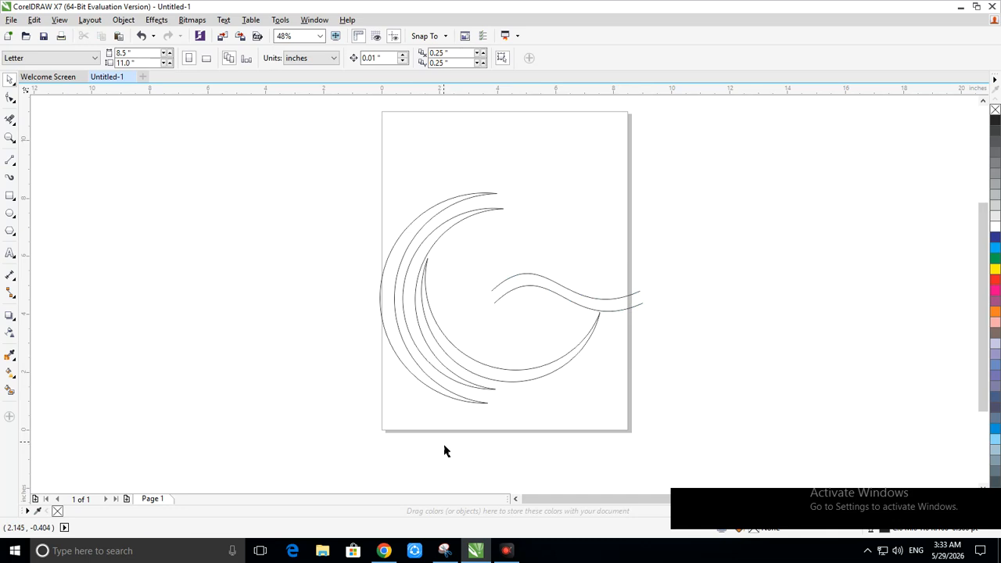
{"action": "key", "text": "ctrl+z"}
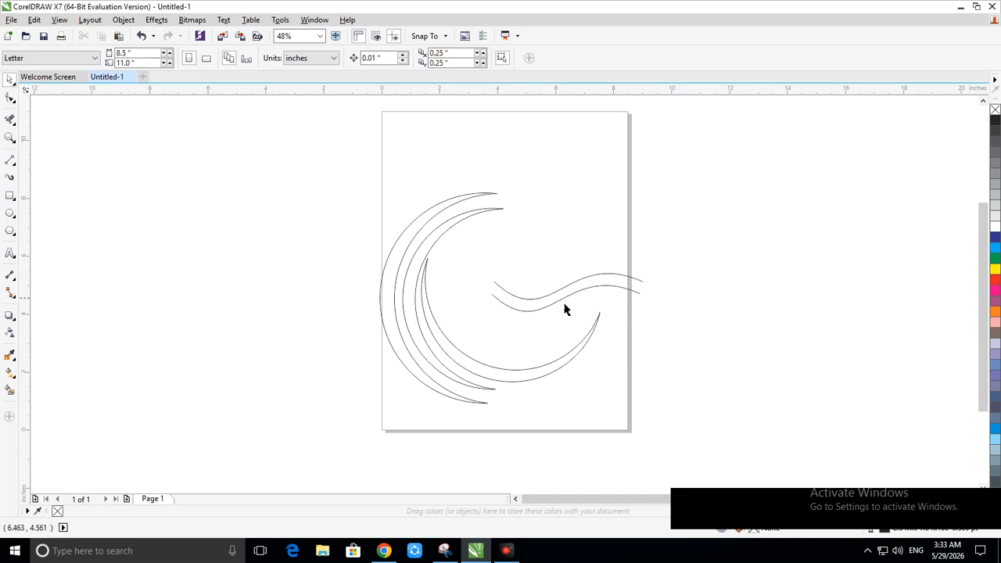
Step: Move the lower wave line's endpoints onto the upper line's ends and bend it deeper to form a tapered wave shape
{"action": "left_click", "coordinate": [10, 98]}
{"action": "left_click", "coordinate": [501, 308]}
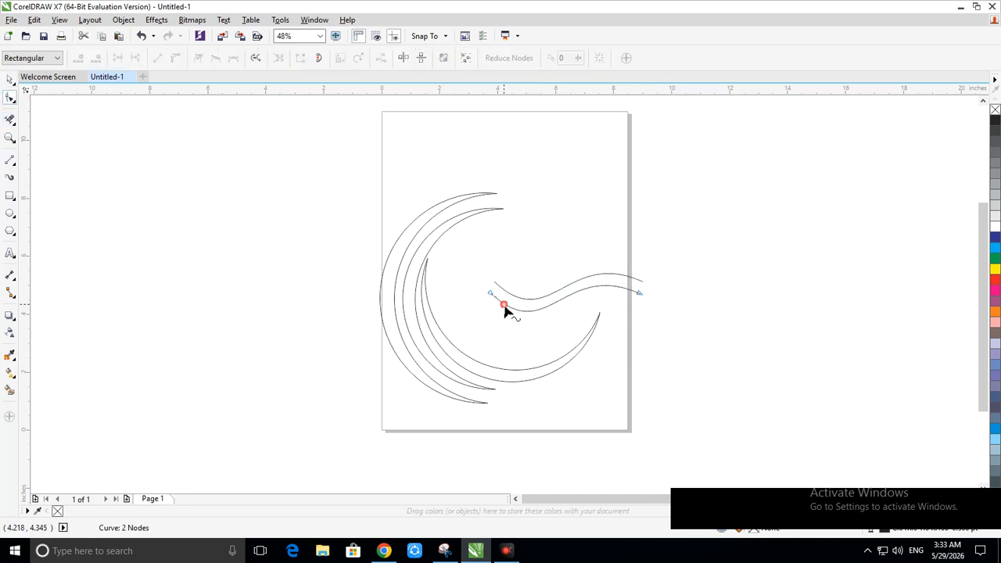
{"action": "left_click_drag", "start_coordinate": [492, 296], "coordinate": [494, 282]}
{"action": "left_click_drag", "start_coordinate": [552, 335], "coordinate": [567, 371]}
{"action": "left_click_drag", "start_coordinate": [614, 327], "coordinate": [644, 283]}
{"action": "left_click", "coordinate": [586, 253]}
{"action": "mouse_move", "coordinate": [570, 252]}
{"action": "left_mouse_down"}
{"action": "mouse_move", "coordinate": [589, 261]}
{"action": "mouse_move", "coordinate": [578, 265]}
{"action": "left_mouse_up"}
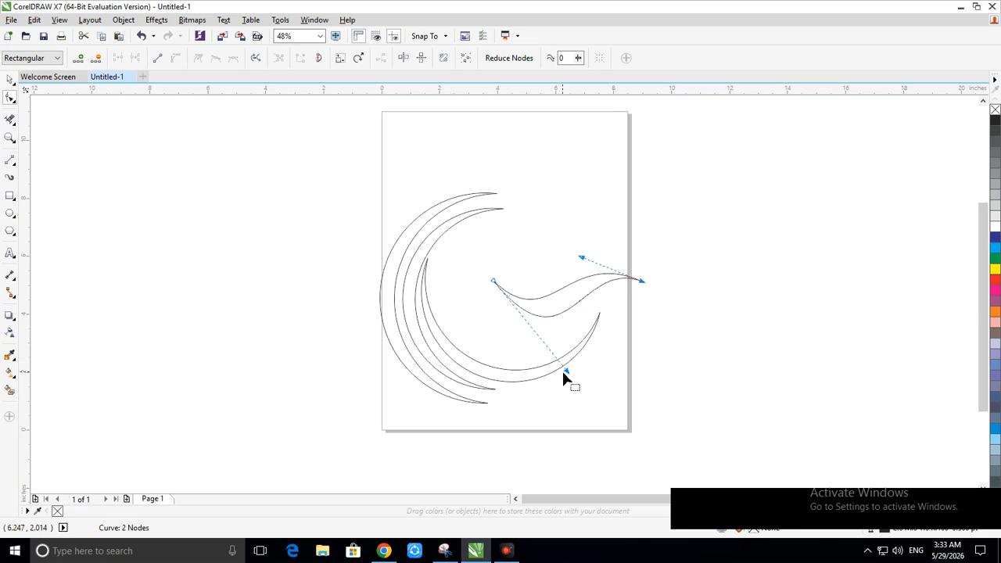
{"action": "left_click_drag", "start_coordinate": [571, 374], "coordinate": [568, 361]}
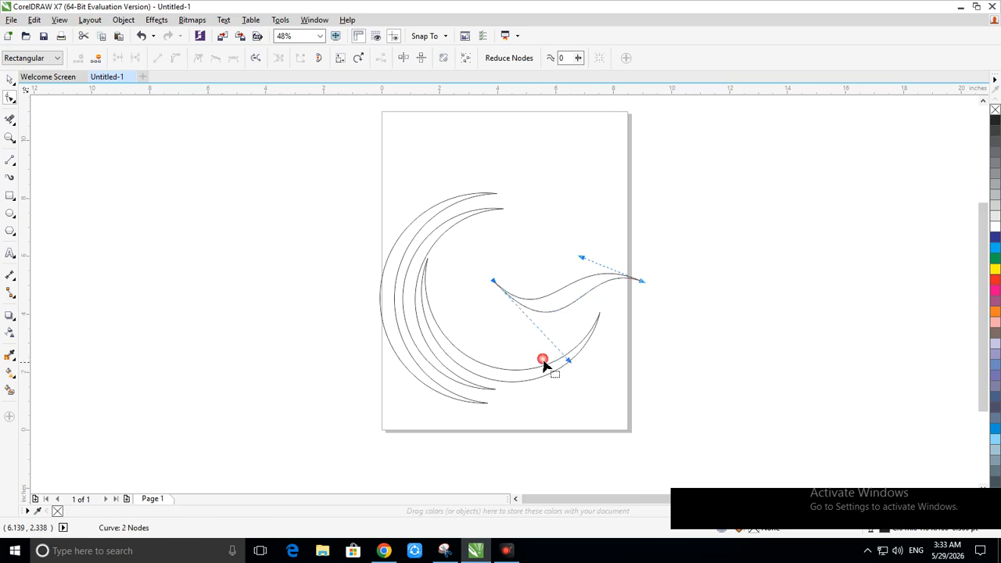
Step: Move the tapered wave slightly up and left, and place a duplicate directly below it
{"action": "left_click", "coordinate": [9, 82]}
{"action": "left_click", "coordinate": [668, 329]}
{"action": "left_click_drag", "start_coordinate": [487, 255], "coordinate": [471, 248]}
{"action": "mouse_move", "coordinate": [540, 300]}
{"action": "left_mouse_down"}
{"action": "mouse_move", "coordinate": [534, 328]}
{"action": "mouse_move", "coordinate": [534, 290]}
{"action": "left_mouse_up"}
{"action": "left_click", "coordinate": [766, 359]}
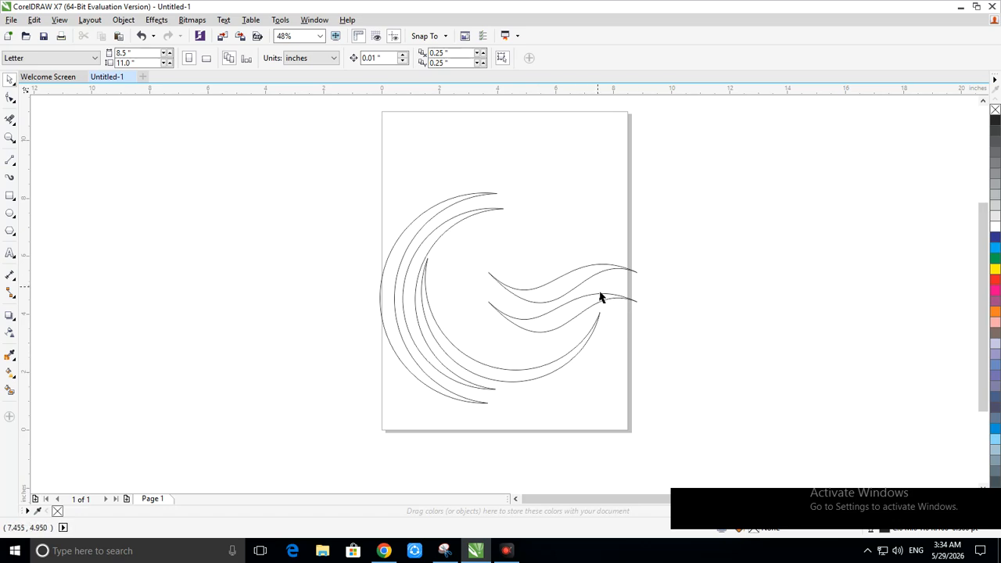
Step: Reshape the upper wave by adjusting its curve handles and shifting the right endpoints of both edges slightly down
{"action": "left_click", "coordinate": [10, 98]}
{"action": "left_click", "coordinate": [465, 213]}
{"action": "left_click", "coordinate": [520, 291]}
{"action": "left_click", "coordinate": [488, 274]}
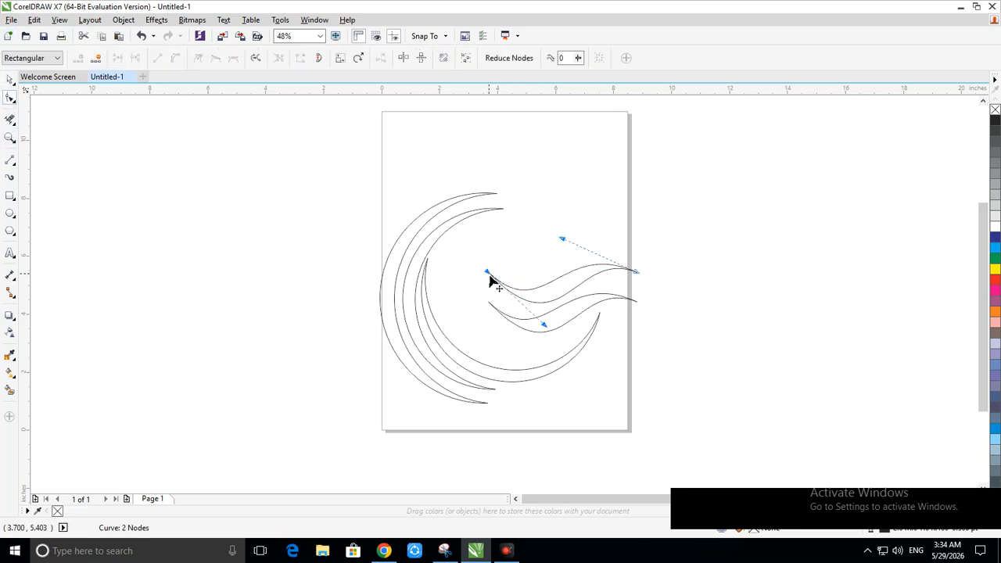
{"action": "left_click_drag", "start_coordinate": [546, 327], "coordinate": [559, 305]}
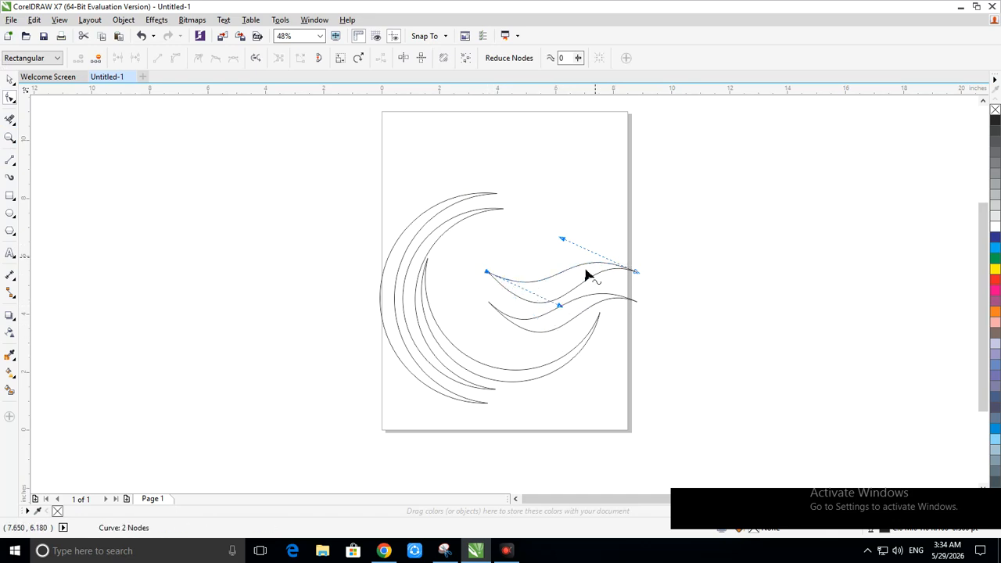
{"action": "left_click", "coordinate": [636, 272]}
{"action": "left_click", "coordinate": [589, 258]}
{"action": "left_click_drag", "start_coordinate": [562, 239], "coordinate": [540, 262]}
{"action": "mouse_move", "coordinate": [559, 306]}
{"action": "left_mouse_down"}
{"action": "mouse_move", "coordinate": [564, 278]}
{"action": "mouse_move", "coordinate": [573, 321]}
{"action": "mouse_move", "coordinate": [570, 314]}
{"action": "left_mouse_up"}
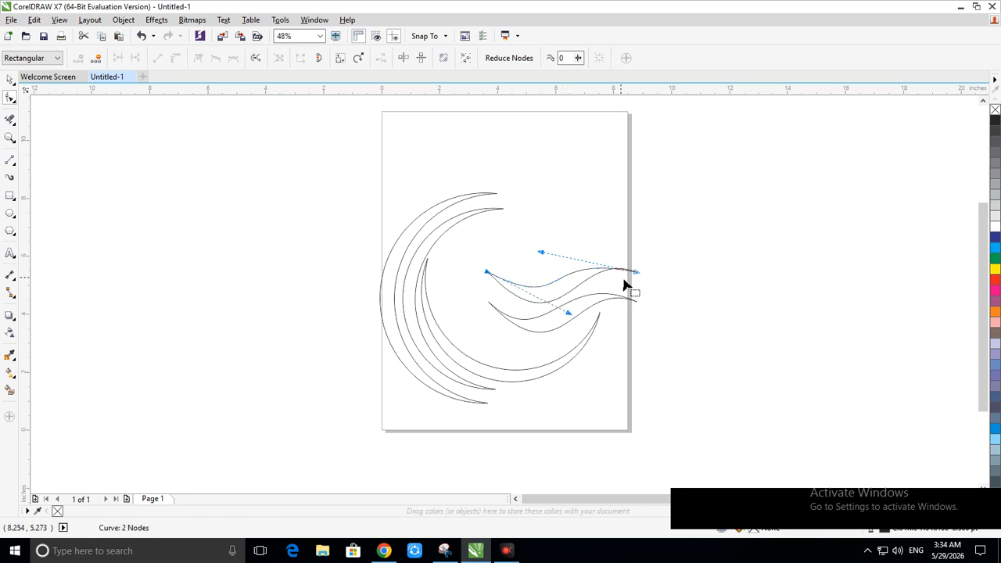
{"action": "left_click_drag", "start_coordinate": [635, 273], "coordinate": [634, 276]}
{"action": "left_click", "coordinate": [632, 273]}
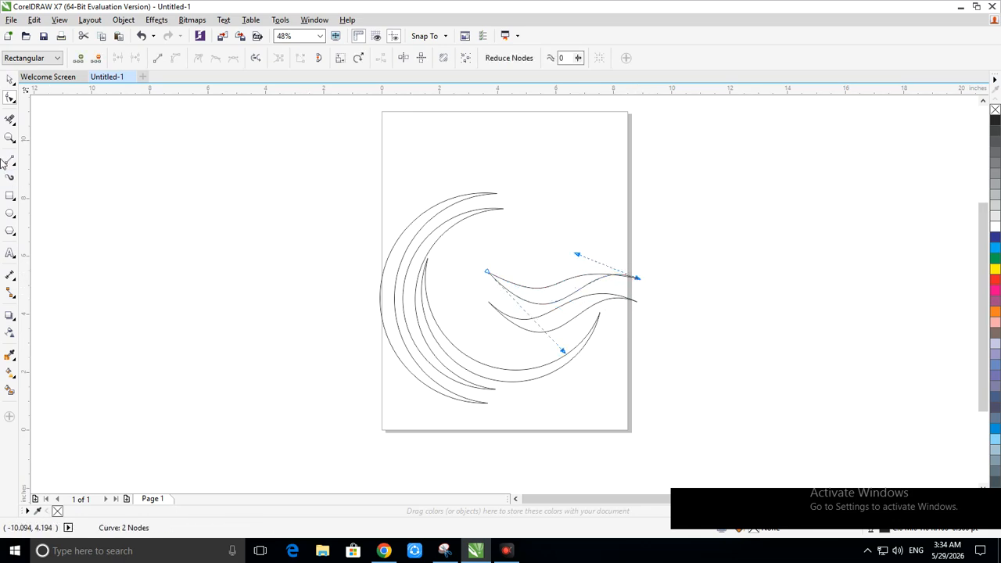
Step: Delete both lines of the lower duplicate wave
{"action": "left_click", "coordinate": [9, 78]}
{"action": "left_click", "coordinate": [575, 378]}
{"action": "left_click_drag", "start_coordinate": [583, 323], "coordinate": [615, 345]}
{"action": "key", "text": "Escape"}
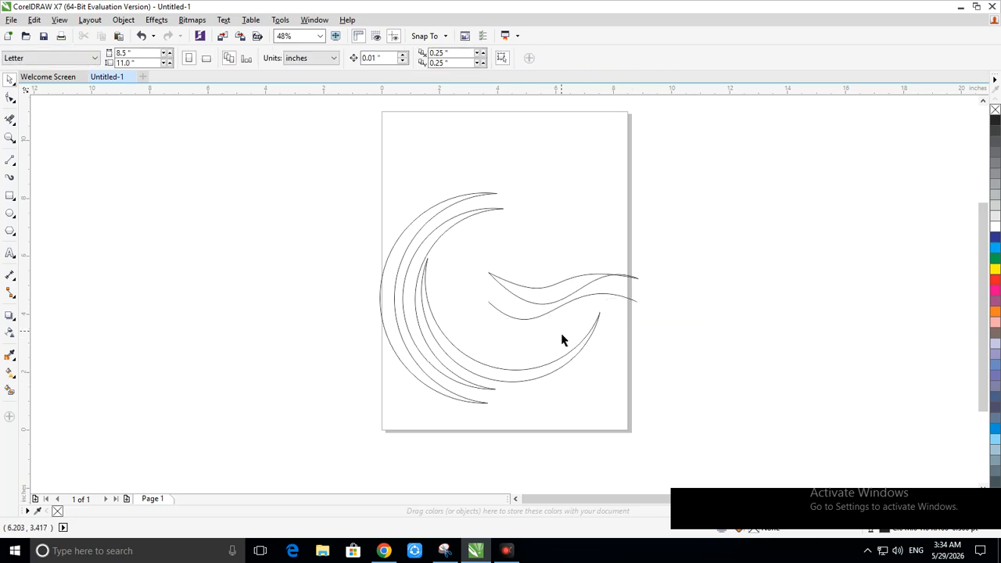
{"action": "left_click", "coordinate": [614, 304]}
{"action": "key", "text": "Delete"}
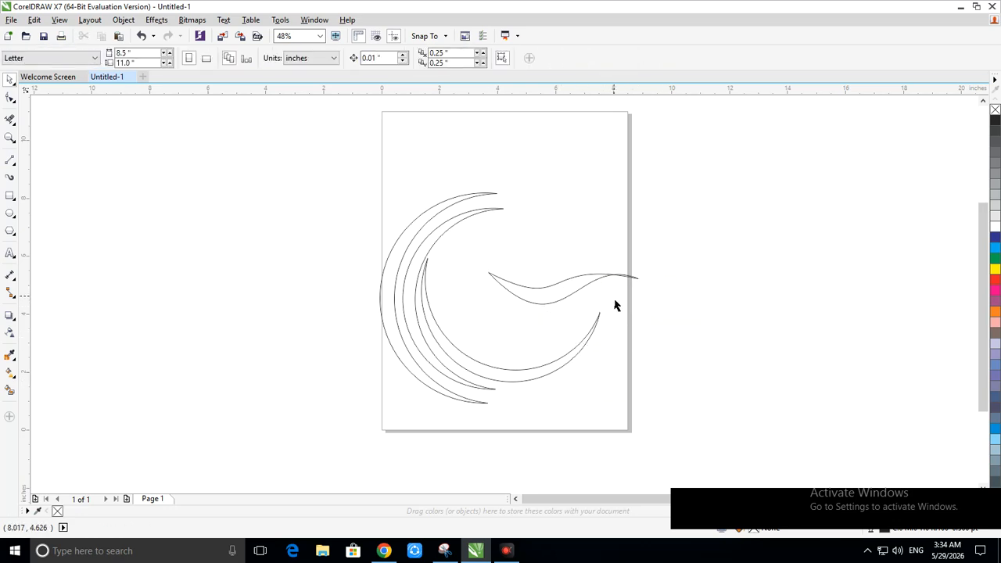
Step: Duplicate the remaining wave and place the copy below and to the right of it
{"action": "left_click_drag", "start_coordinate": [682, 325], "coordinate": [447, 237]}
{"action": "left_click_drag", "start_coordinate": [535, 293], "coordinate": [554, 316]}
{"action": "left_click", "coordinate": [511, 259]}
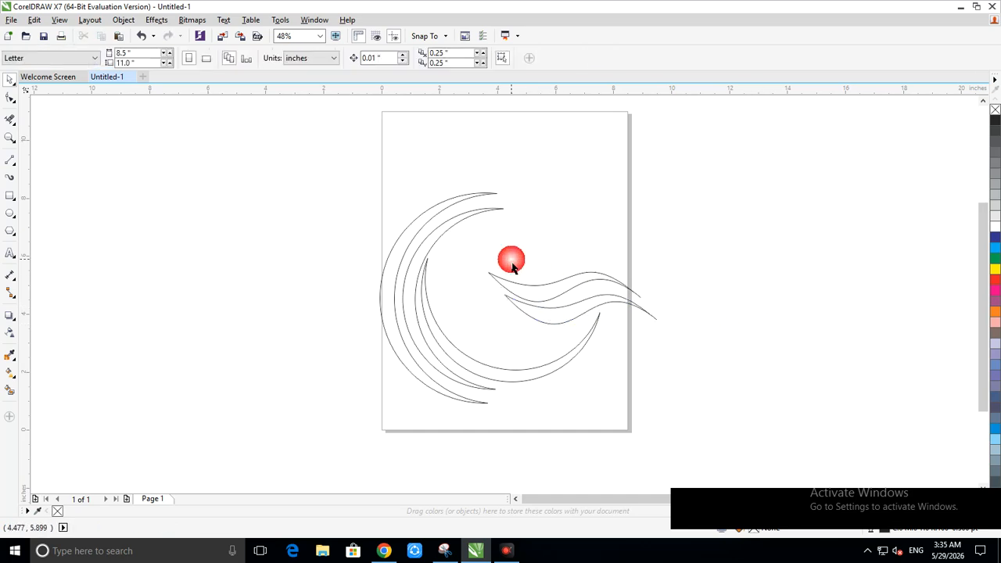
Step: Fill both waves and all three crescents with olive green using Smart Fill
{"action": "left_click", "coordinate": [677, 308]}
{"action": "left_click", "coordinate": [9, 391]}
{"action": "left_click", "coordinate": [561, 295]}
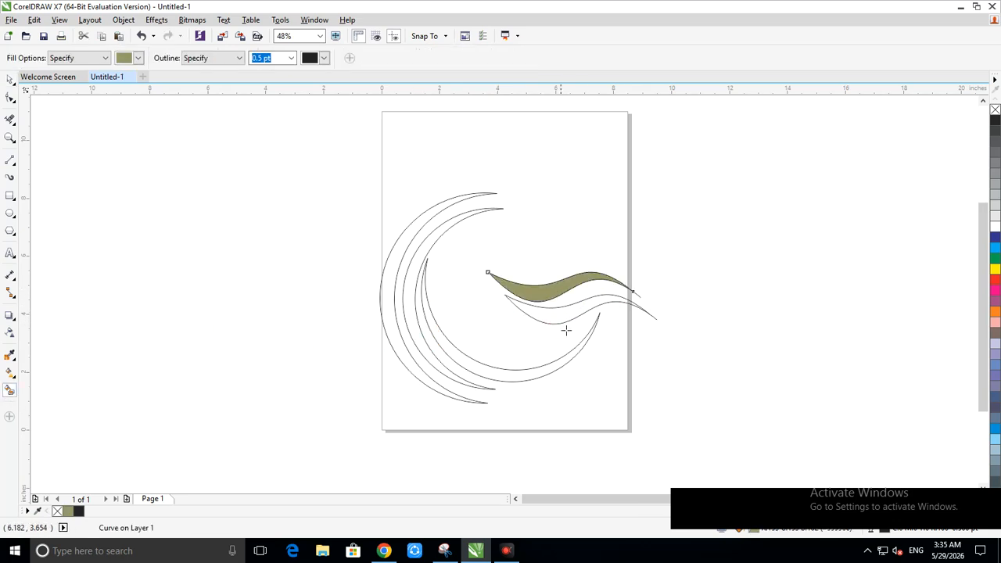
{"action": "left_click", "coordinate": [557, 312]}
{"action": "left_click", "coordinate": [491, 372]}
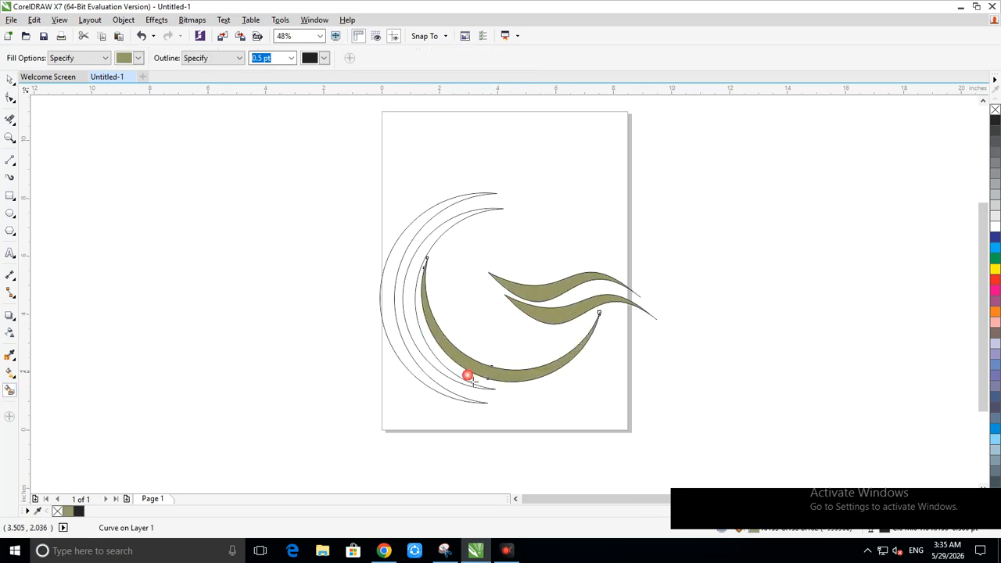
{"action": "left_click", "coordinate": [420, 372]}
{"action": "left_click", "coordinate": [417, 374]}
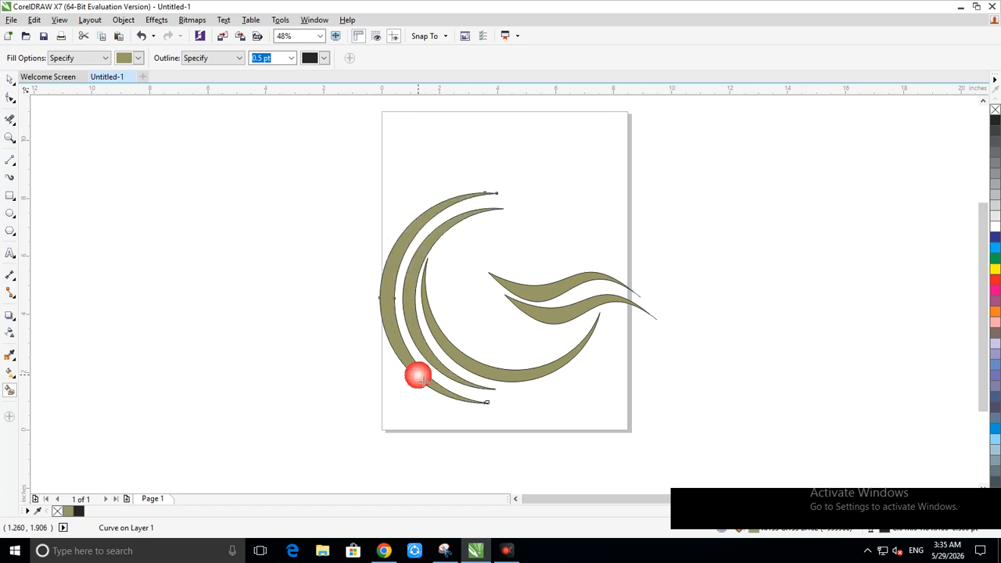
Step: Shift the two filled wave shapes slightly off their original outlines, keeping one above the other
{"action": "left_click", "coordinate": [9, 79]}
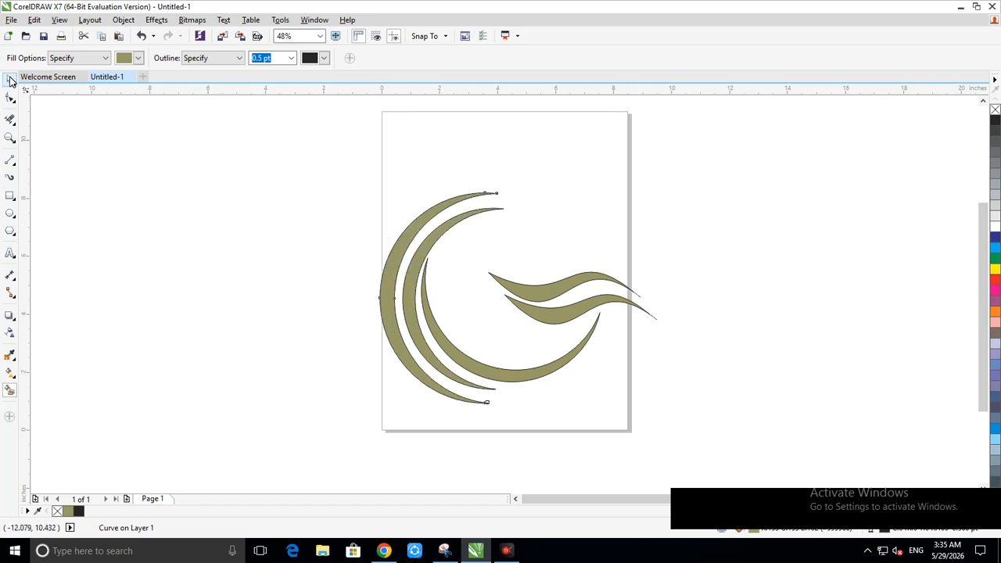
{"action": "left_click", "coordinate": [587, 316]}
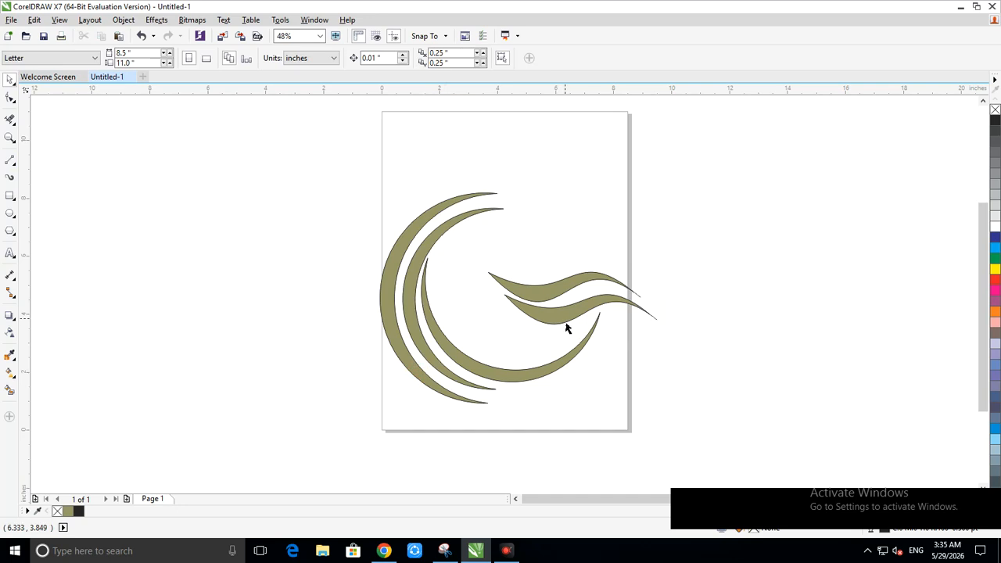
{"action": "left_click_drag", "start_coordinate": [562, 321], "coordinate": [559, 327]}
{"action": "left_click", "coordinate": [615, 318]}
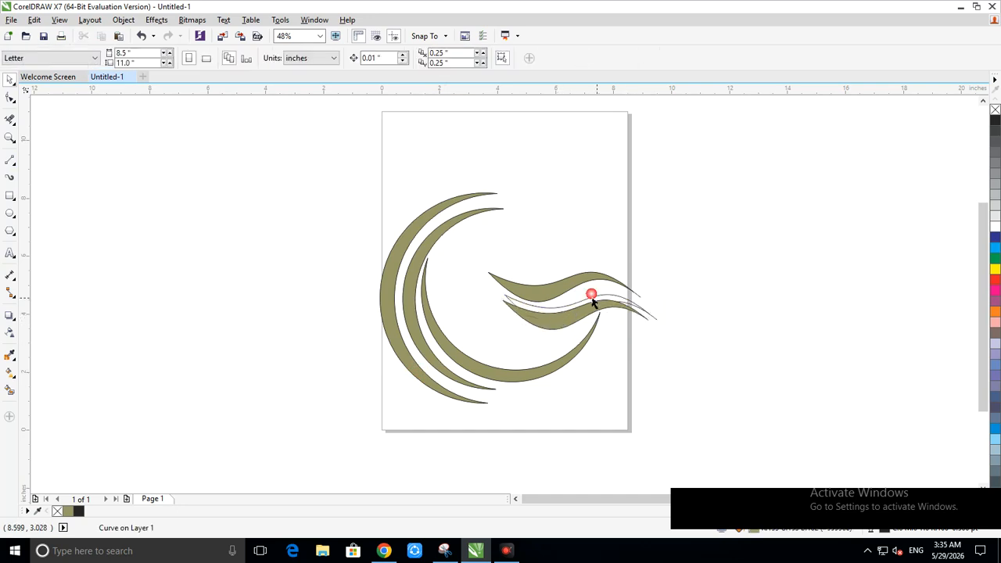
{"action": "mouse_move", "coordinate": [577, 292]}
{"action": "left_mouse_down"}
{"action": "mouse_move", "coordinate": [565, 293]}
{"action": "mouse_move", "coordinate": [580, 290]}
{"action": "left_mouse_up"}
{"action": "left_click", "coordinate": [692, 309]}
{"action": "left_click", "coordinate": [664, 327]}
Step: Remove the outlines from all objects in the drawing
{"action": "left_click_drag", "start_coordinate": [763, 451], "coordinate": [313, 134]}
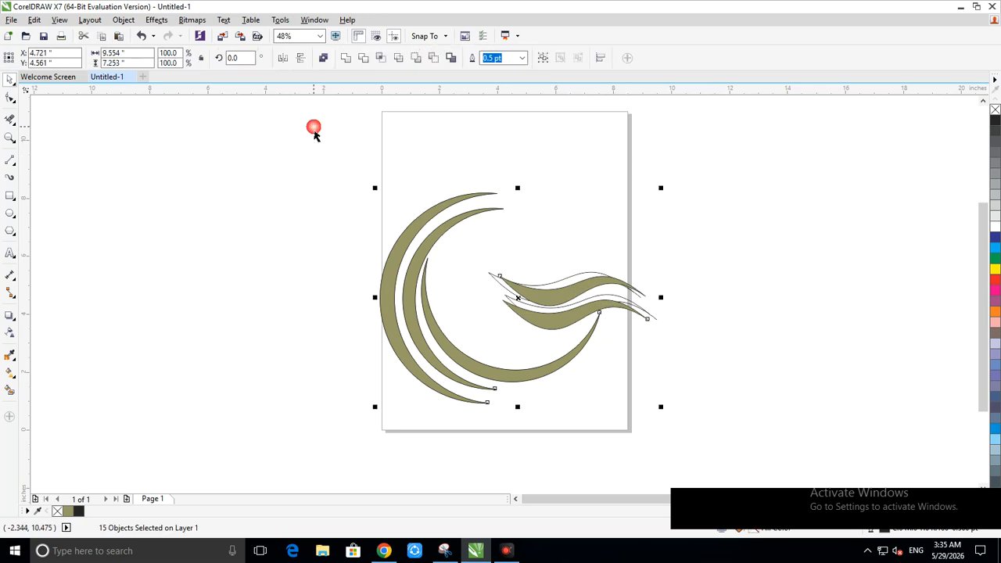
{"action": "right_click", "coordinate": [994, 110]}
{"action": "left_click", "coordinate": [792, 312]}
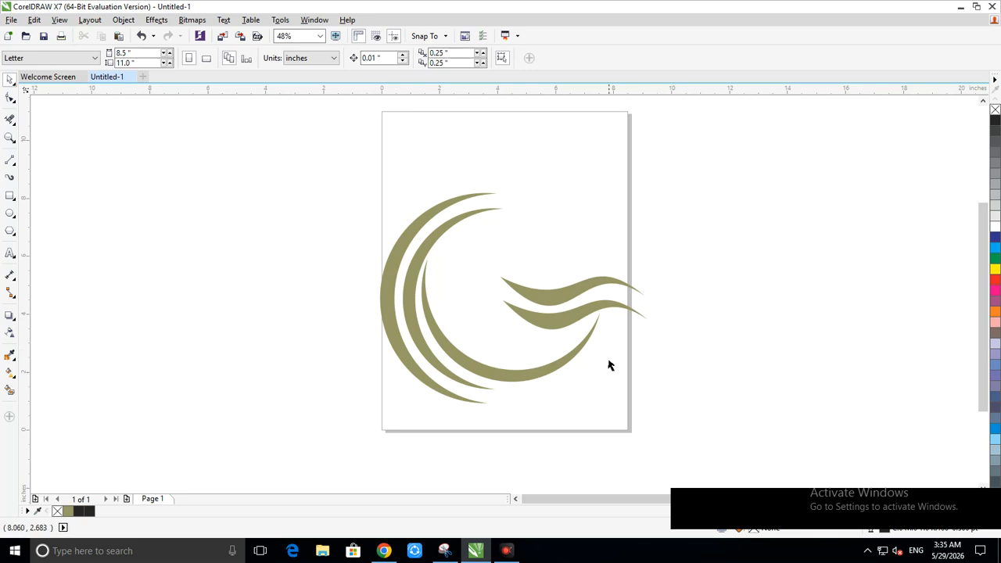
Step: Rotate the innermost crescent clockwise to about 344.2 degrees so it sits more evenly inside the other crescents
{"action": "left_click", "coordinate": [551, 376]}
{"action": "left_click", "coordinate": [557, 375]}
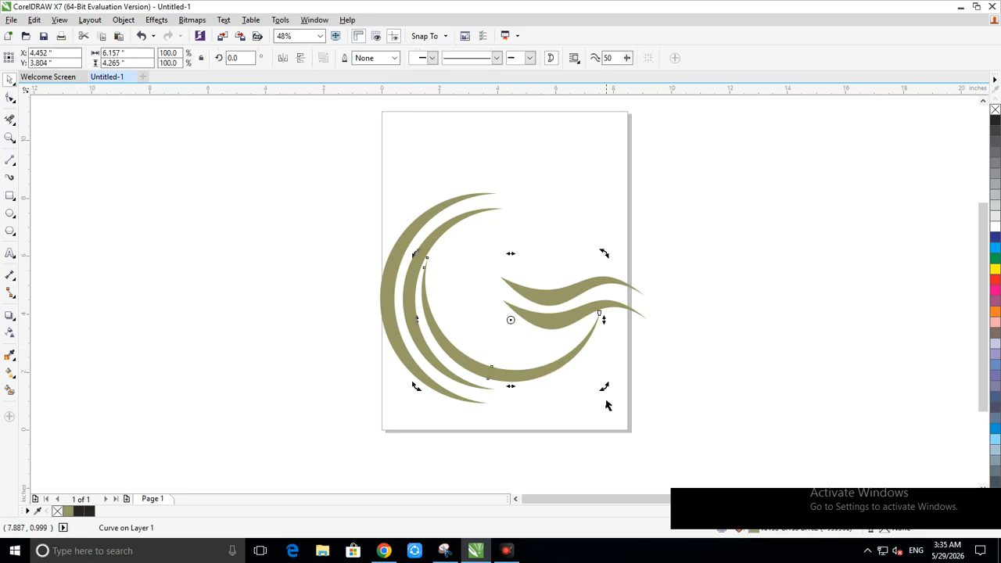
{"action": "left_click_drag", "start_coordinate": [612, 395], "coordinate": [584, 410]}
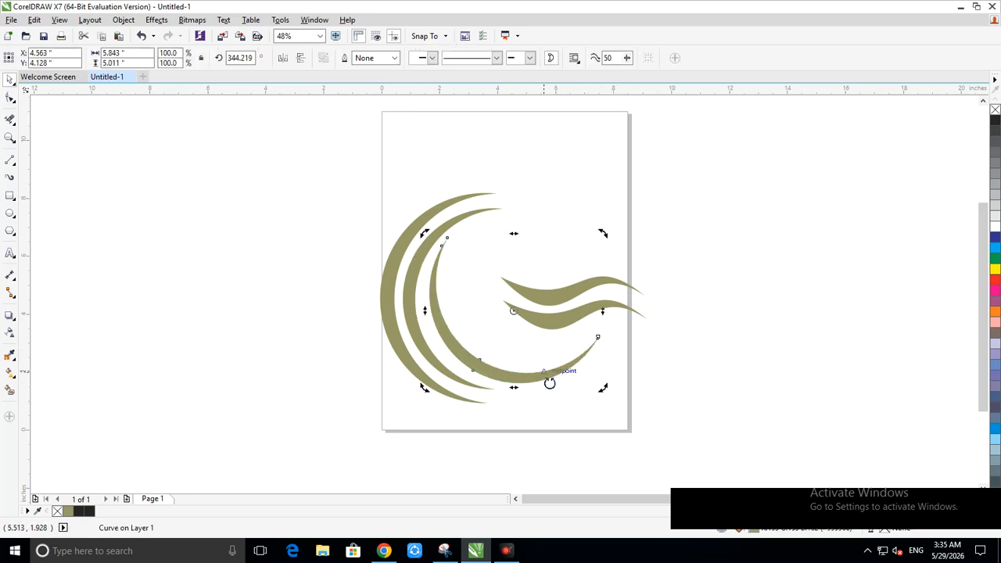
{"action": "left_click", "coordinate": [548, 383]}
{"action": "left_click", "coordinate": [696, 391]}
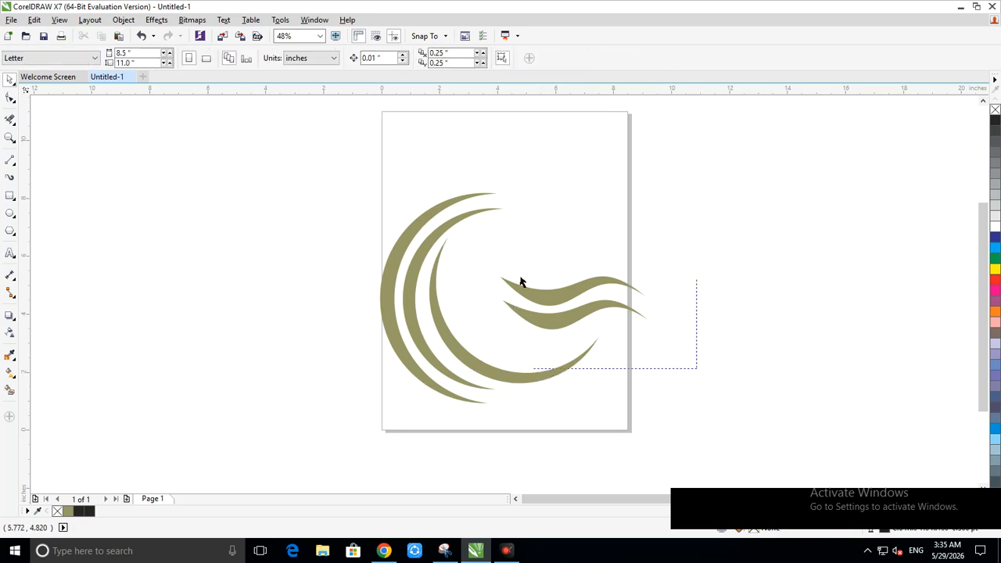
Step: Move both wave shapes down and slightly left, closer to the innermost crescent's lower end
{"action": "left_click_drag", "start_coordinate": [521, 278], "coordinate": [480, 239]}
{"action": "left_click_drag", "start_coordinate": [559, 329], "coordinate": [550, 353]}
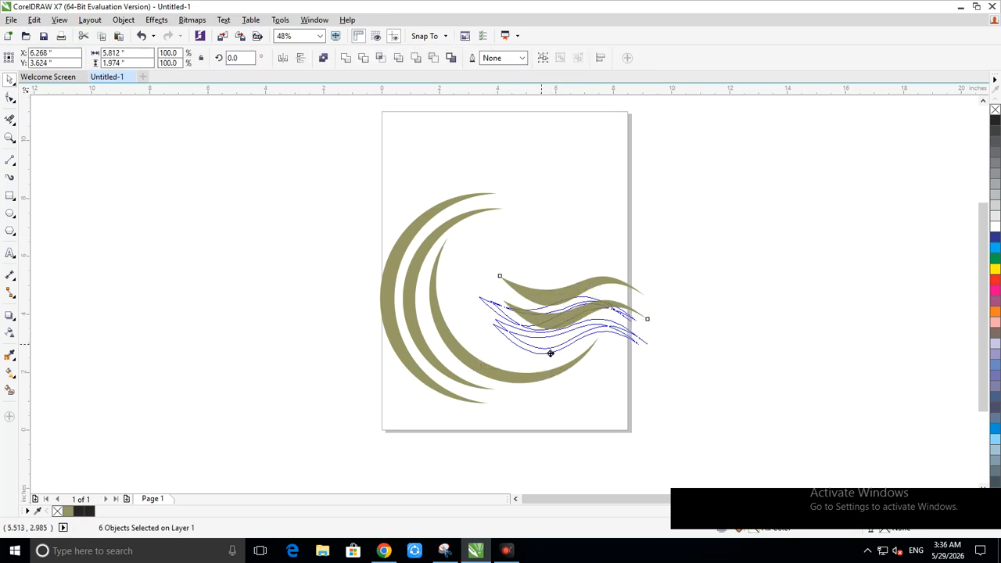
{"action": "left_click", "coordinate": [733, 342]}
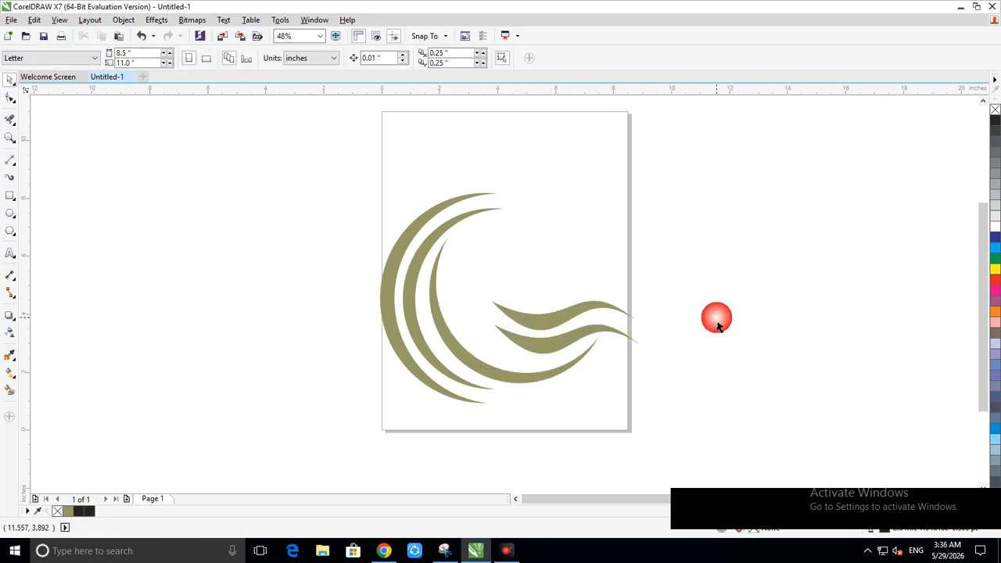
Step: Add the two-line text "HA" and "Graphic Designing" and place it above the waves, inside the crescents
{"action": "left_click", "coordinate": [11, 254]}
{"action": "left_click", "coordinate": [702, 244]}
{"action": "type", "text": "HA"}
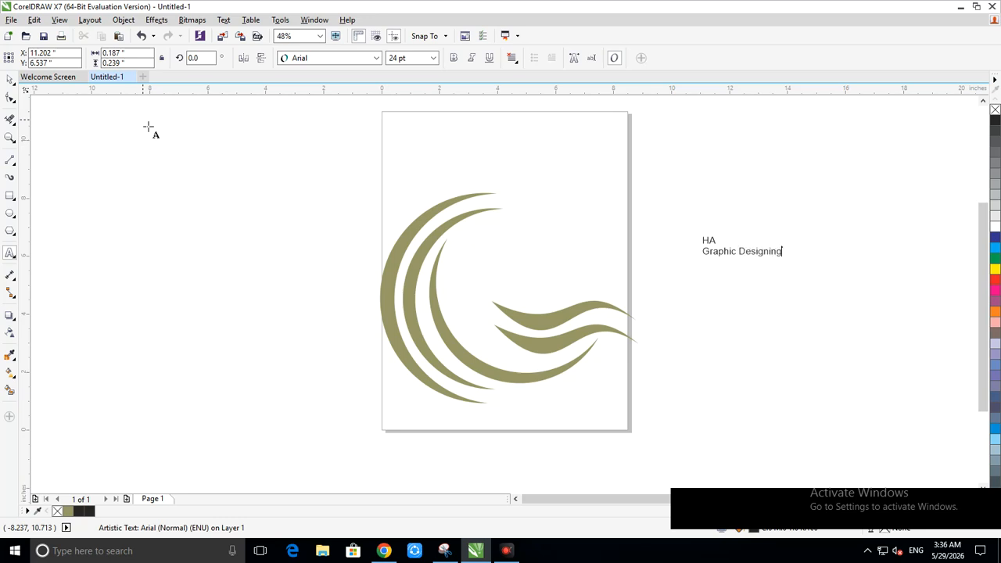
{"action": "left_click", "coordinate": [10, 79]}
{"action": "left_click", "coordinate": [734, 284]}
{"action": "left_click_drag", "start_coordinate": [732, 264], "coordinate": [530, 297]}
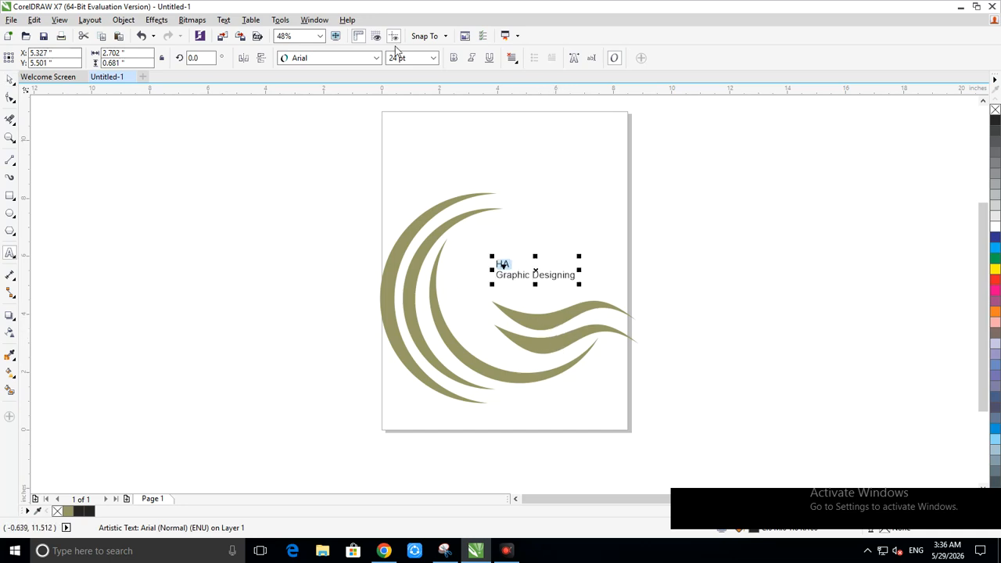
Step: Set the font size of the "HA" line to 100 pt
{"action": "left_click", "coordinate": [433, 58]}
{"action": "left_click", "coordinate": [430, 208]}
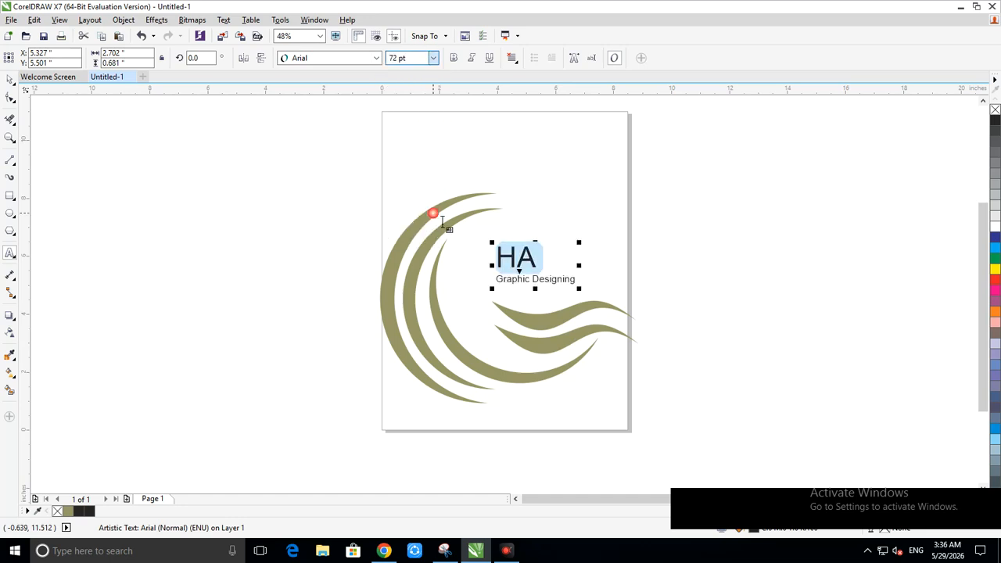
{"action": "left_click", "coordinate": [432, 59]}
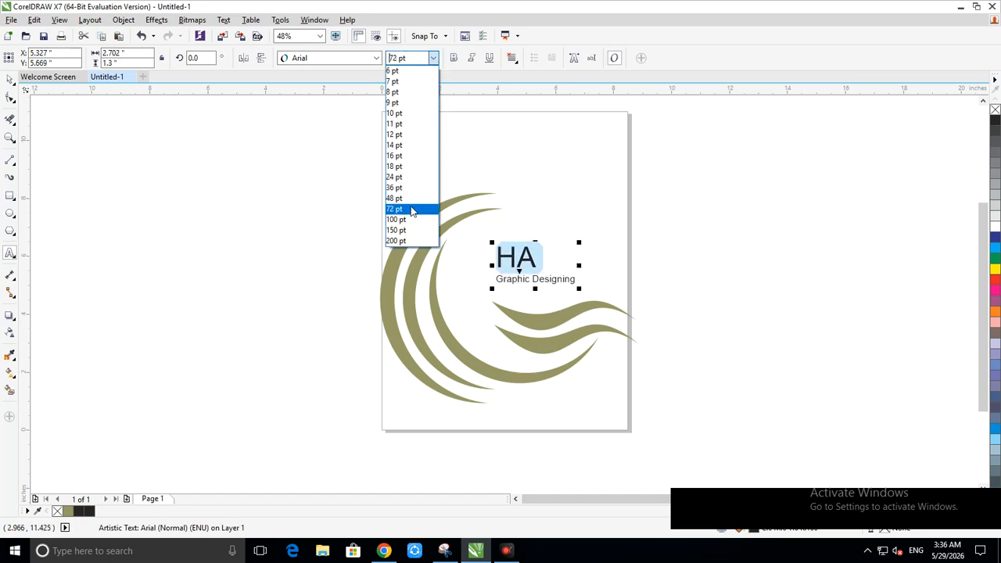
{"action": "left_click", "coordinate": [395, 220]}
{"action": "left_click", "coordinate": [9, 79]}
{"action": "left_click", "coordinate": [365, 266]}
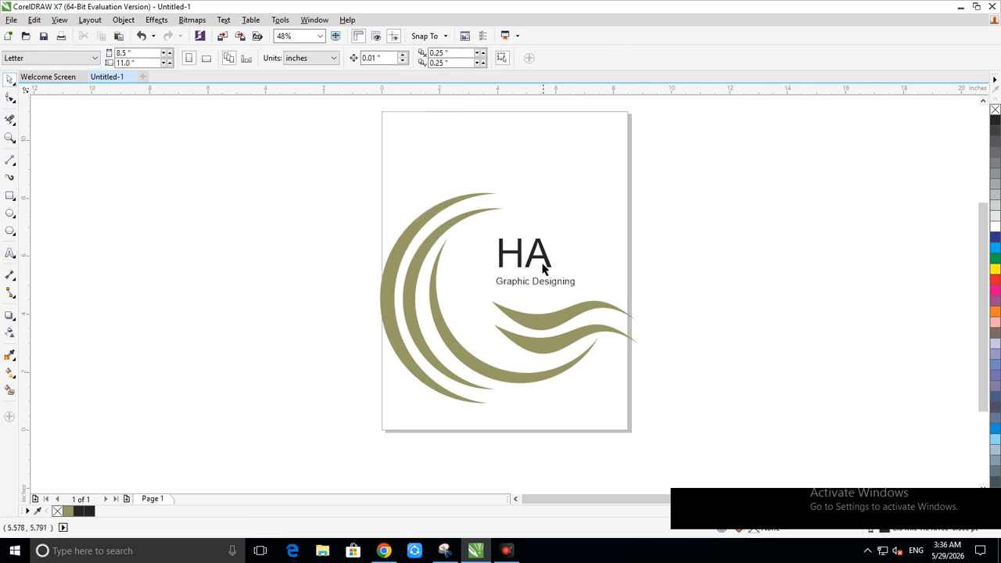
Step: Shift the logo text slightly left and widen its letter spacing with the Shape tool
{"action": "left_click_drag", "start_coordinate": [545, 271], "coordinate": [532, 265]}
{"action": "left_click", "coordinate": [9, 103]}
{"action": "left_click_drag", "start_coordinate": [566, 301], "coordinate": [686, 312]}
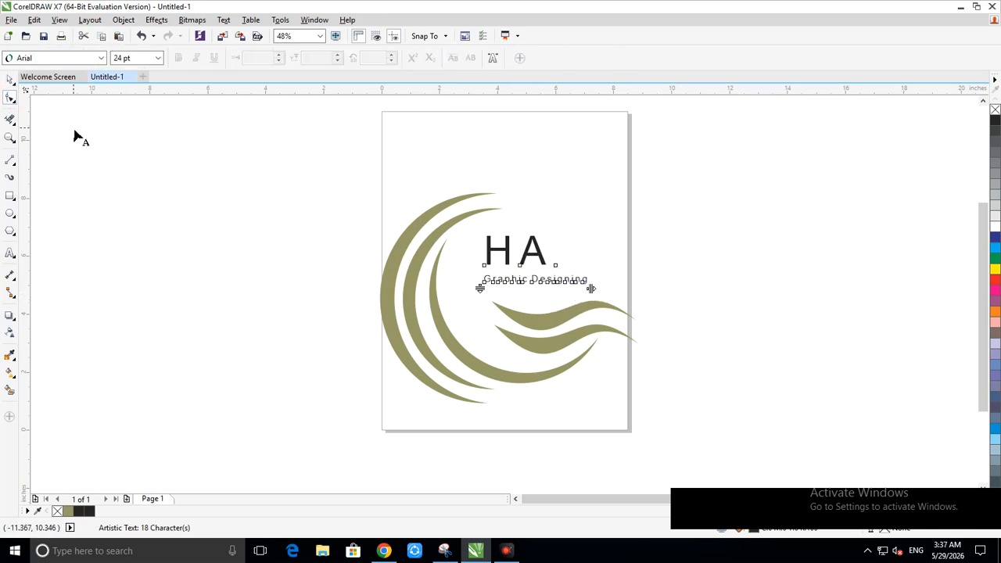
{"action": "left_click", "coordinate": [9, 80]}
{"action": "left_click", "coordinate": [94, 194]}
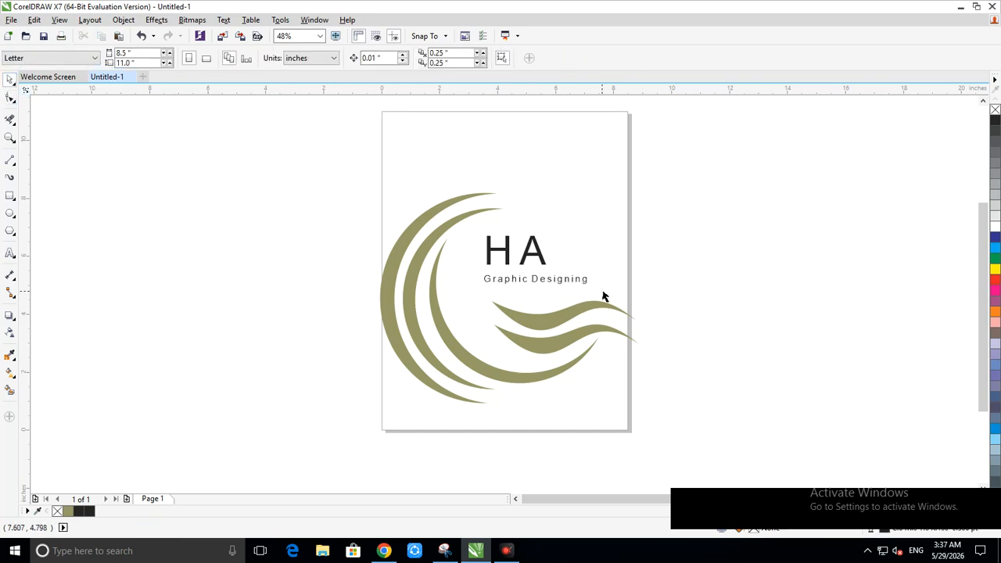
Step: Set the font size of the "Graphic Designing" line to 30 pt
{"action": "double_click", "coordinate": [576, 283]}
{"action": "left_click_drag", "start_coordinate": [596, 289], "coordinate": [482, 291]}
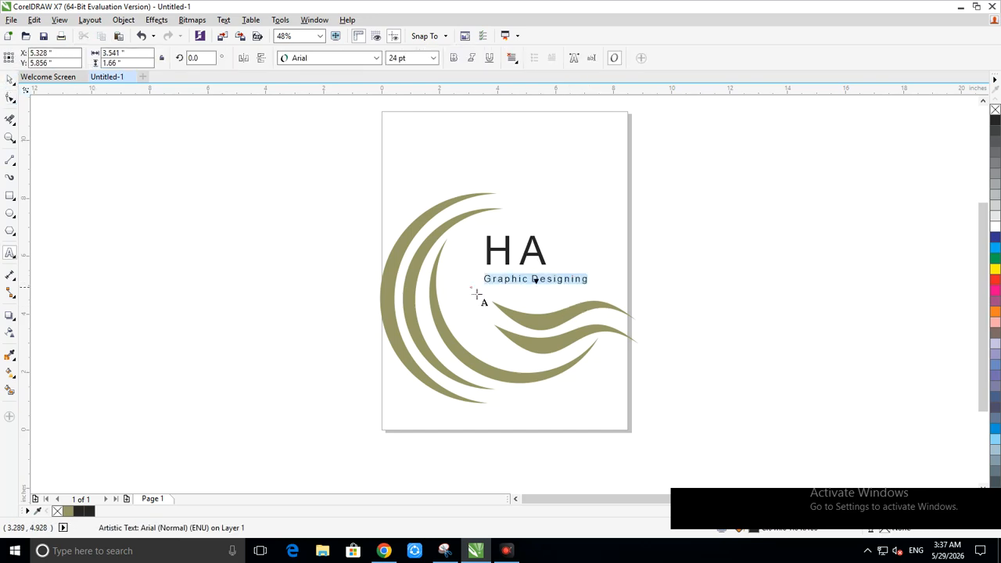
{"action": "left_click", "coordinate": [408, 58]}
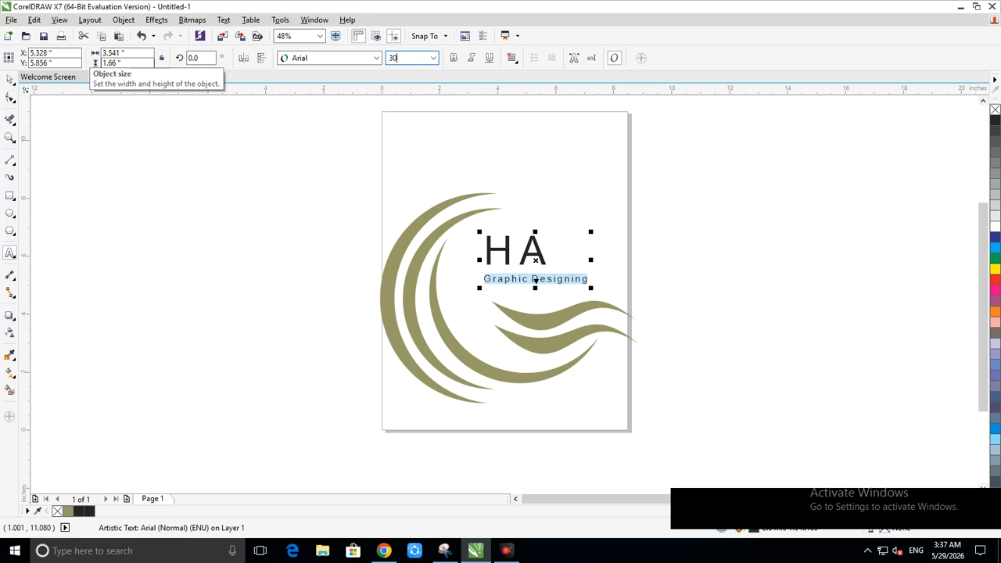
{"action": "key", "text": "Return"}
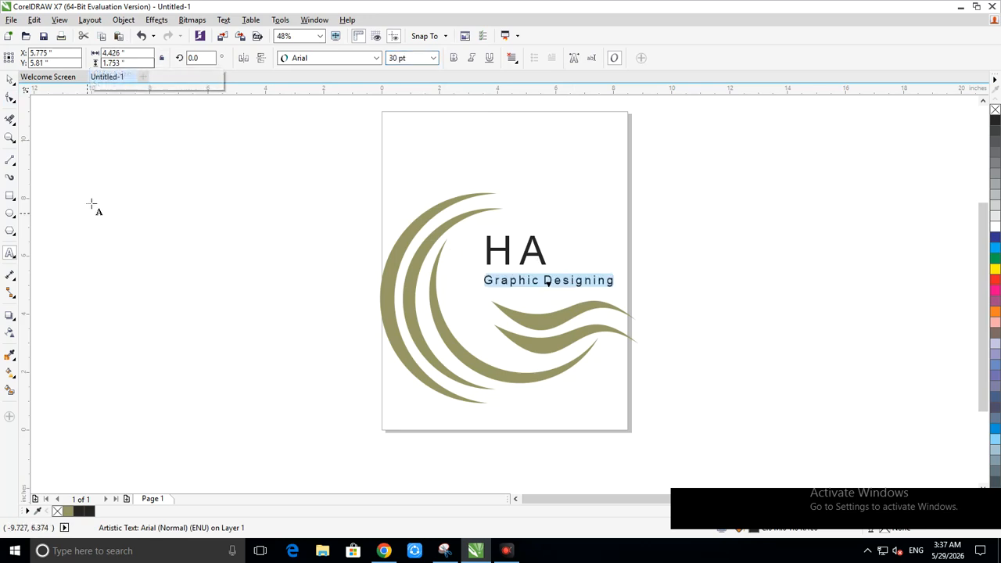
Step: Move the logo text slightly down toward the waves and make it bold
{"action": "left_click", "coordinate": [6, 81]}
{"action": "left_click_drag", "start_coordinate": [536, 279], "coordinate": [536, 297]}
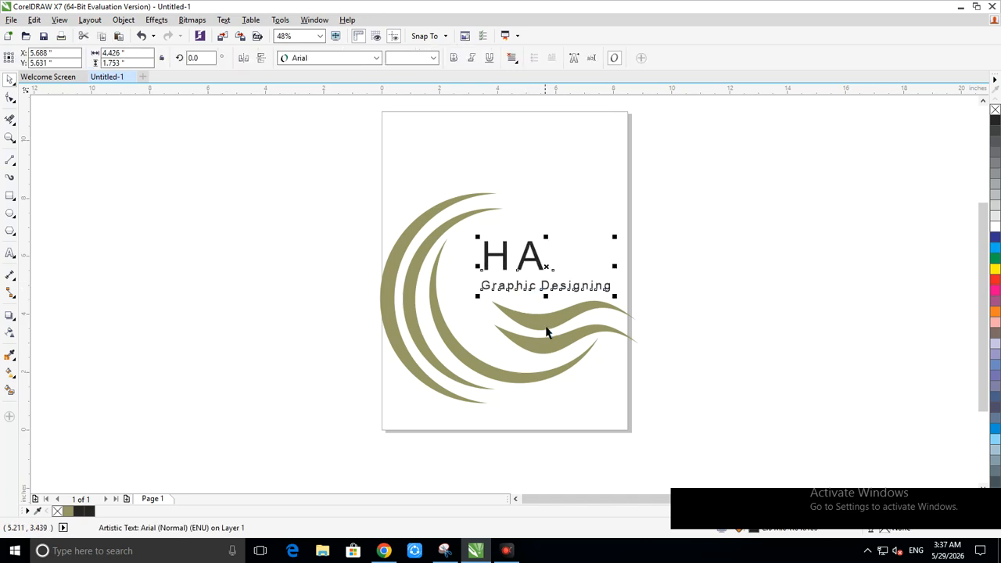
{"action": "left_click", "coordinate": [453, 58]}
{"action": "left_click", "coordinate": [726, 281]}
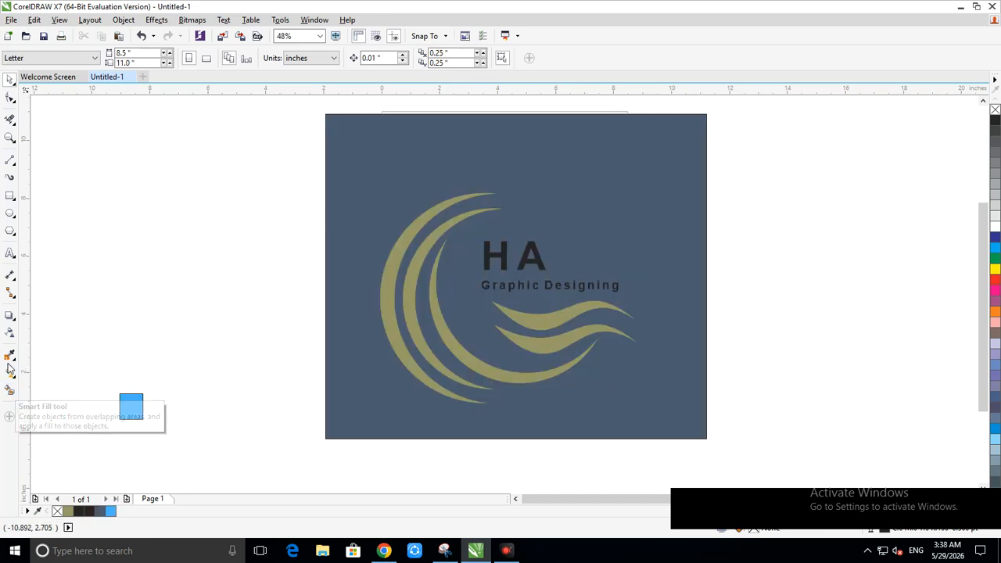
Step: Sample the light blue from the small square and apply it to the two outer crescents
{"action": "left_click", "coordinate": [9, 354]}
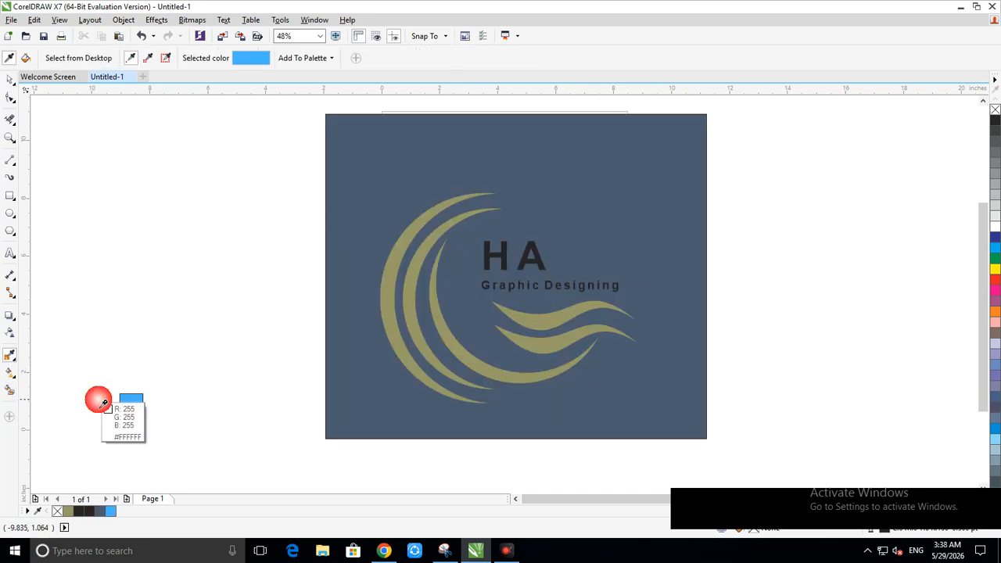
{"action": "left_click", "coordinate": [131, 406]}
{"action": "left_click", "coordinate": [395, 329]}
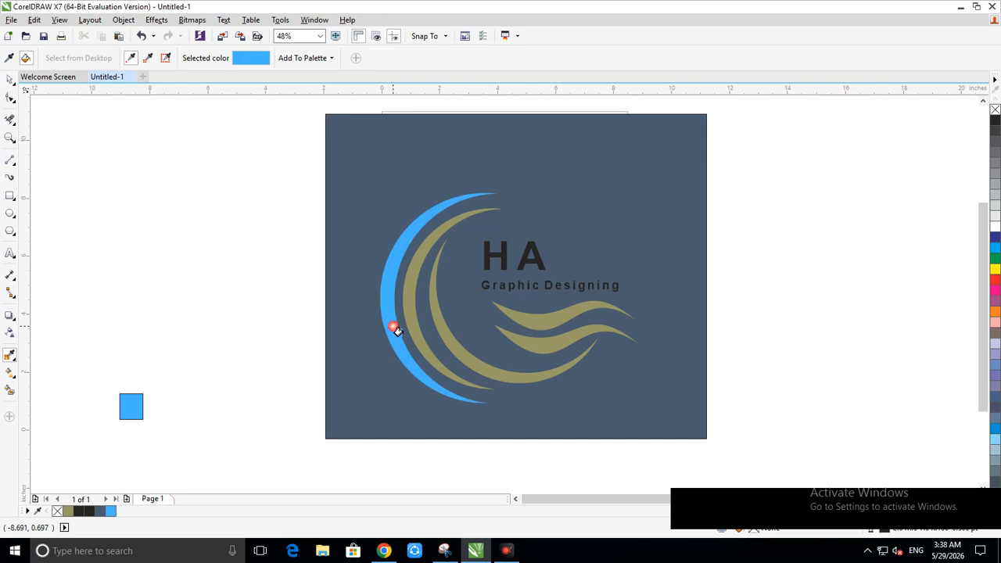
{"action": "left_click", "coordinate": [424, 334]}
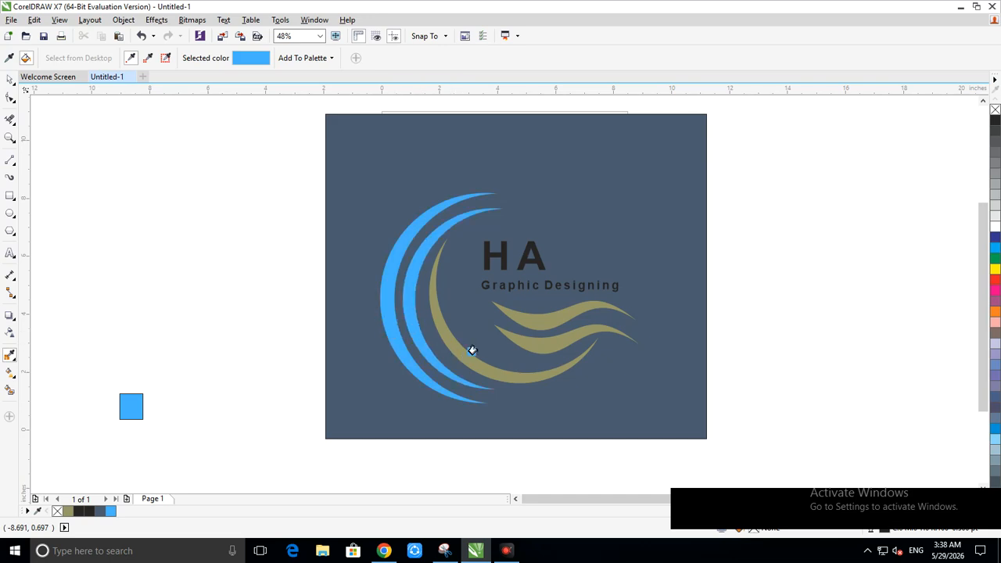
Step: Try to apply the sampled light blue to the "HA" lettering, undoing any fill that lands on the background
{"action": "left_click", "coordinate": [513, 263]}
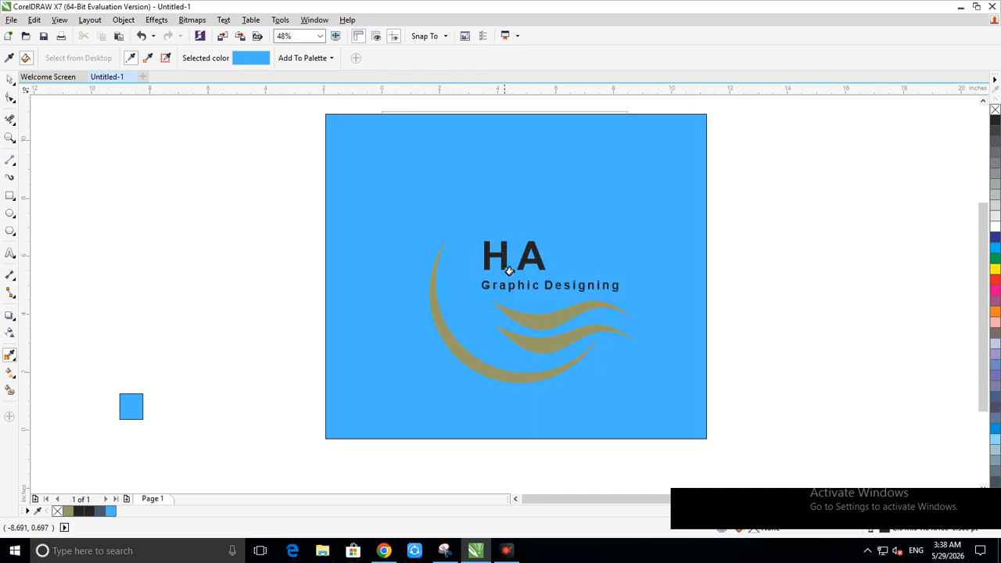
{"action": "key", "text": "ctrl+z"}
{"action": "left_click", "coordinate": [513, 268]}
{"action": "key", "text": "ctrl+z"}
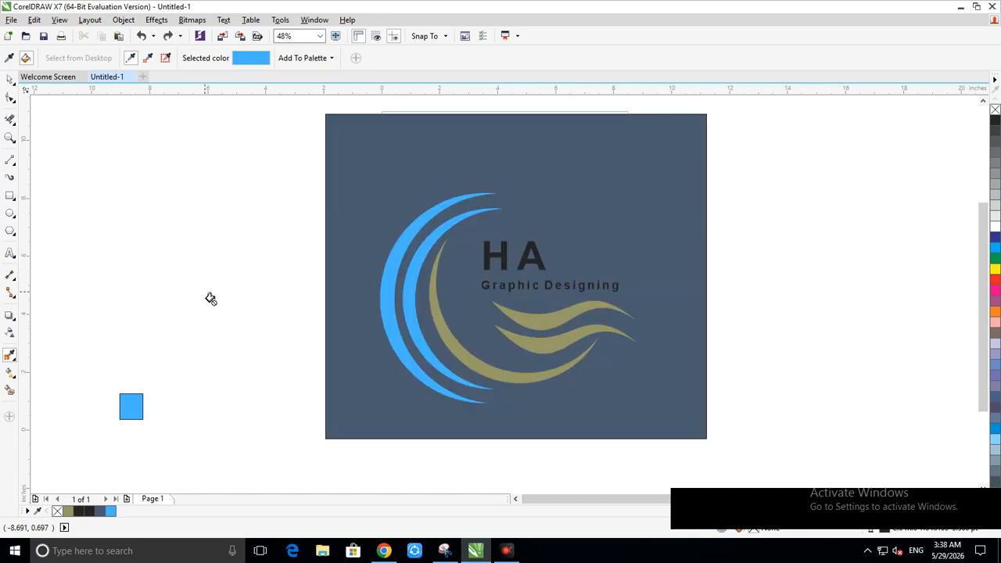
{"action": "left_click", "coordinate": [245, 64]}
{"action": "left_click", "coordinate": [10, 80]}
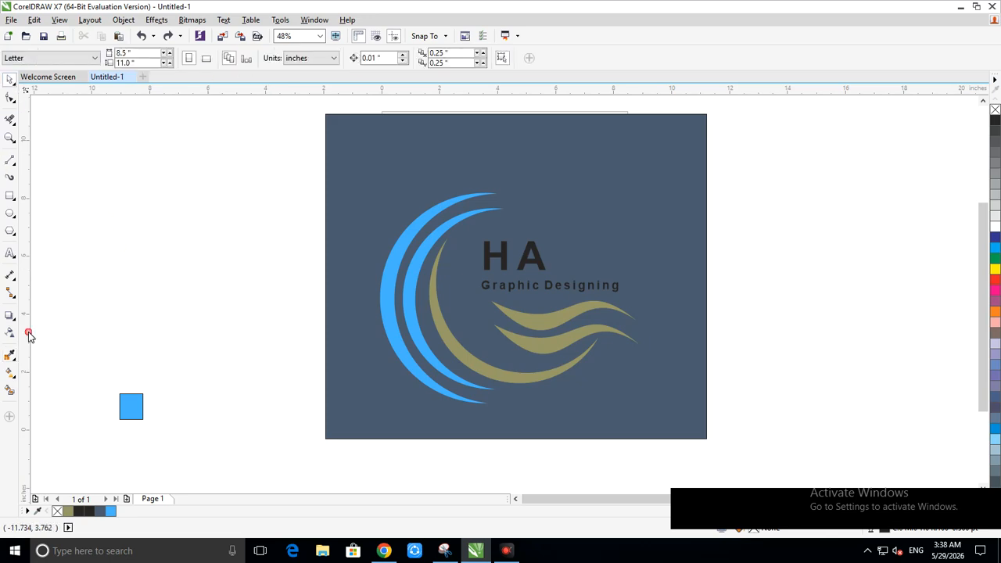
Step: Fill the innermost crescent with white using Smart Fill
{"action": "left_click", "coordinate": [9, 388]}
{"action": "left_click", "coordinate": [453, 353]}
{"action": "left_click", "coordinate": [489, 379]}
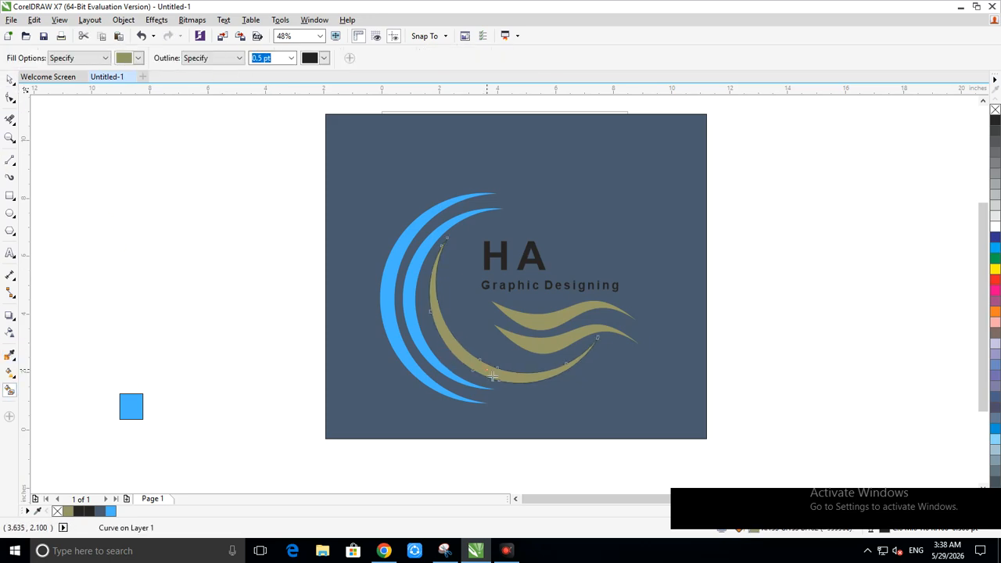
{"action": "left_click", "coordinate": [125, 61]}
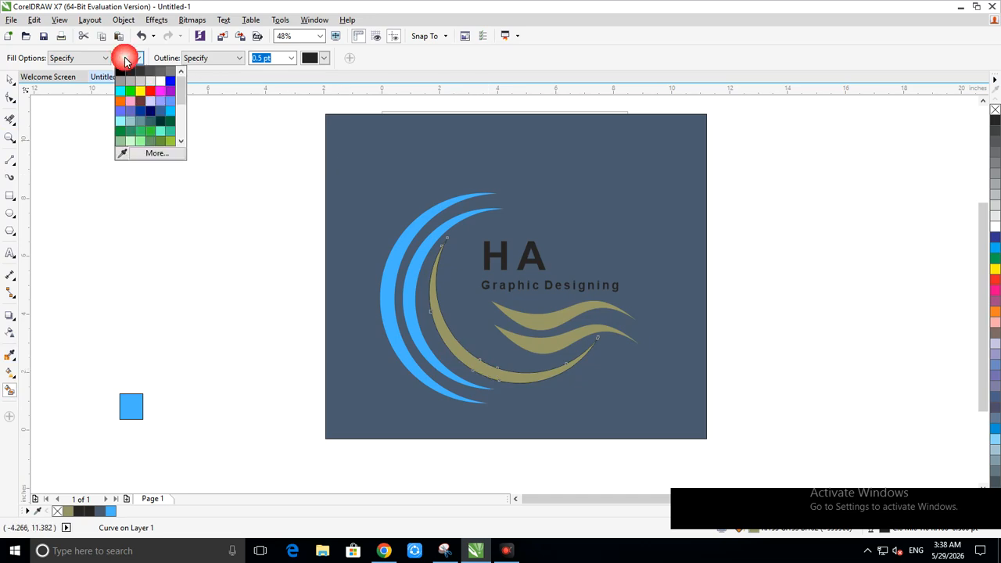
{"action": "left_click", "coordinate": [164, 81]}
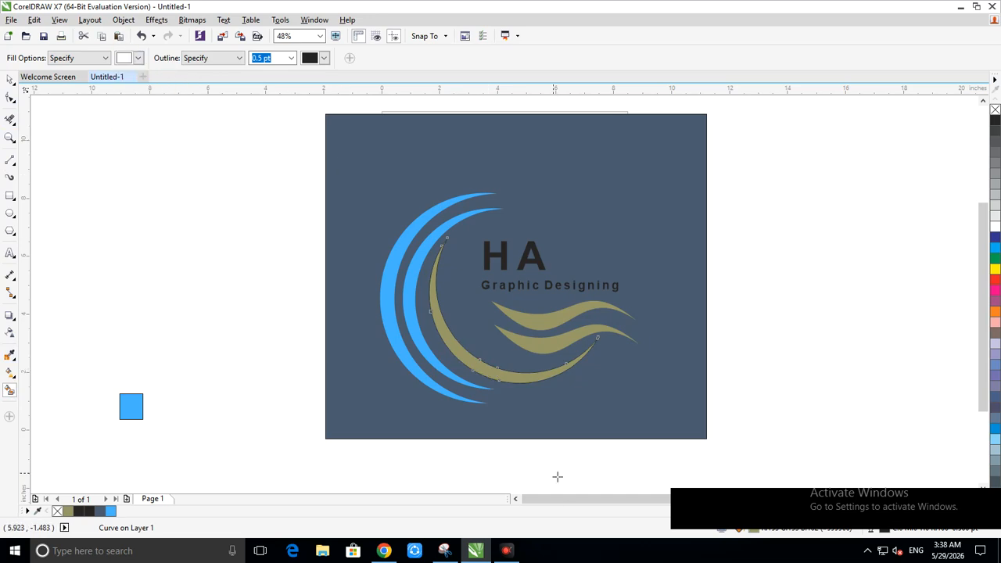
{"action": "left_click", "coordinate": [509, 381]}
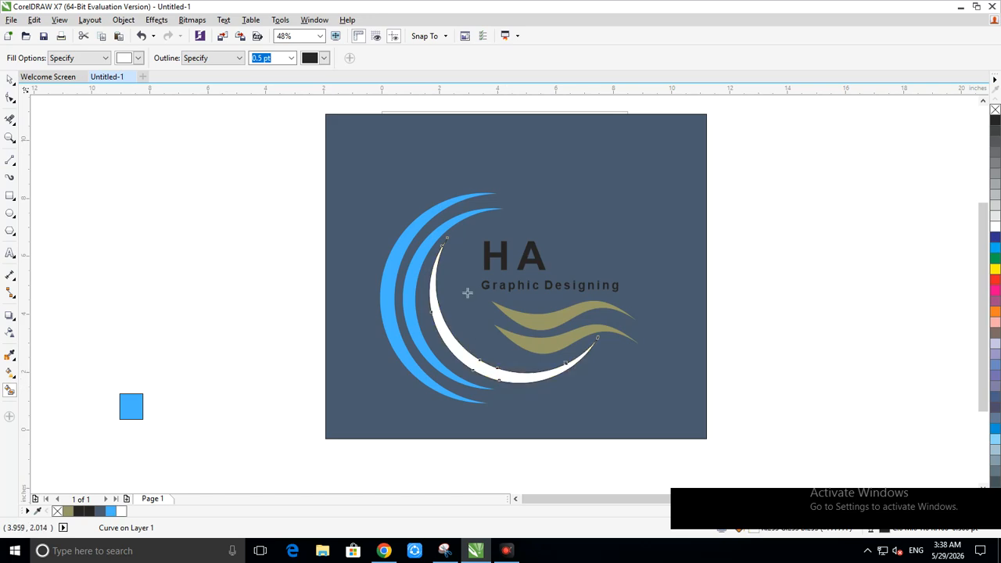
Step: Try filling the letter H with white using Smart Fill, and undo that fill
{"action": "left_click", "coordinate": [501, 264]}
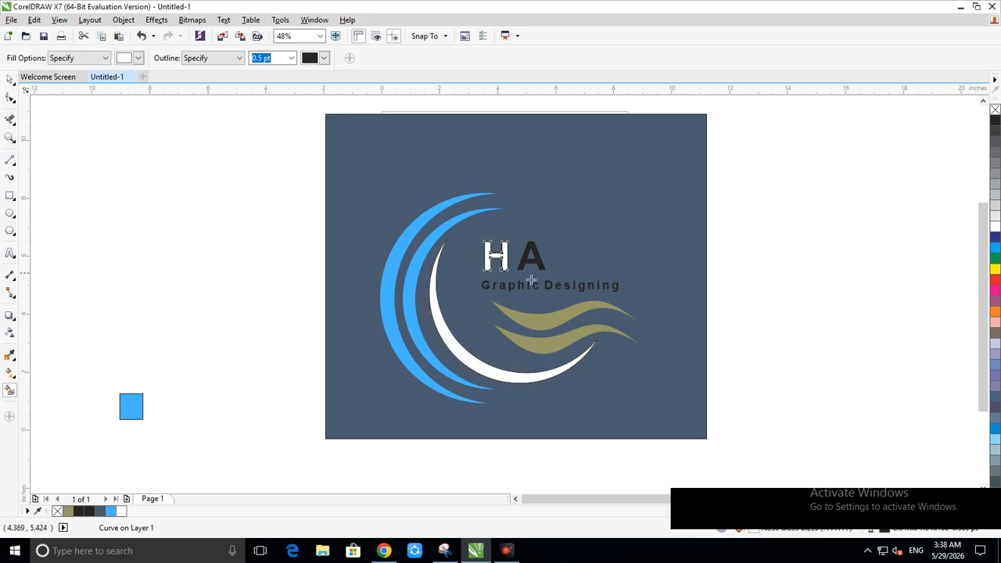
{"action": "key", "text": "ctrl+z"}
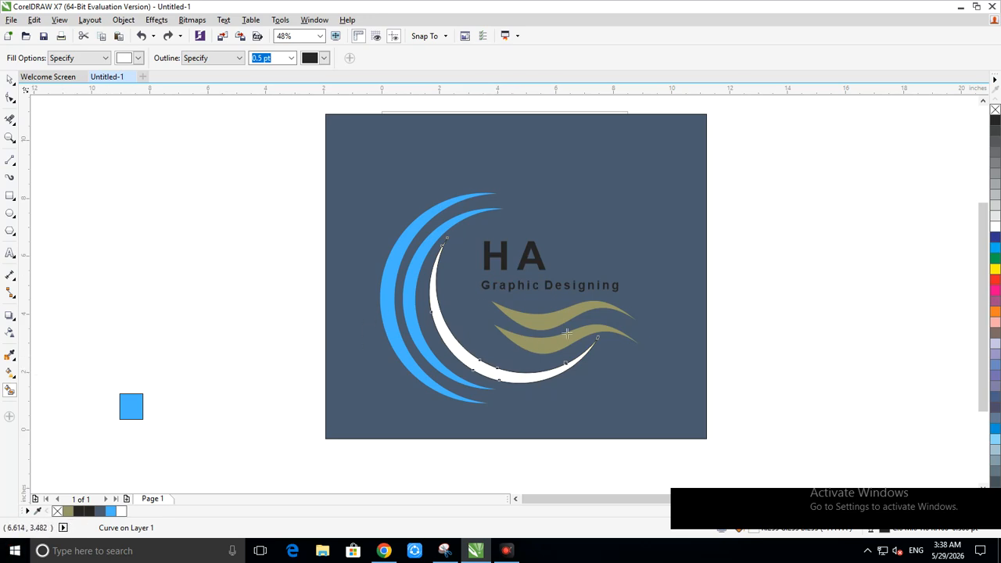
Step: Sample the light blue from the small square again and apply it to the whole logo text
{"action": "left_click", "coordinate": [9, 355]}
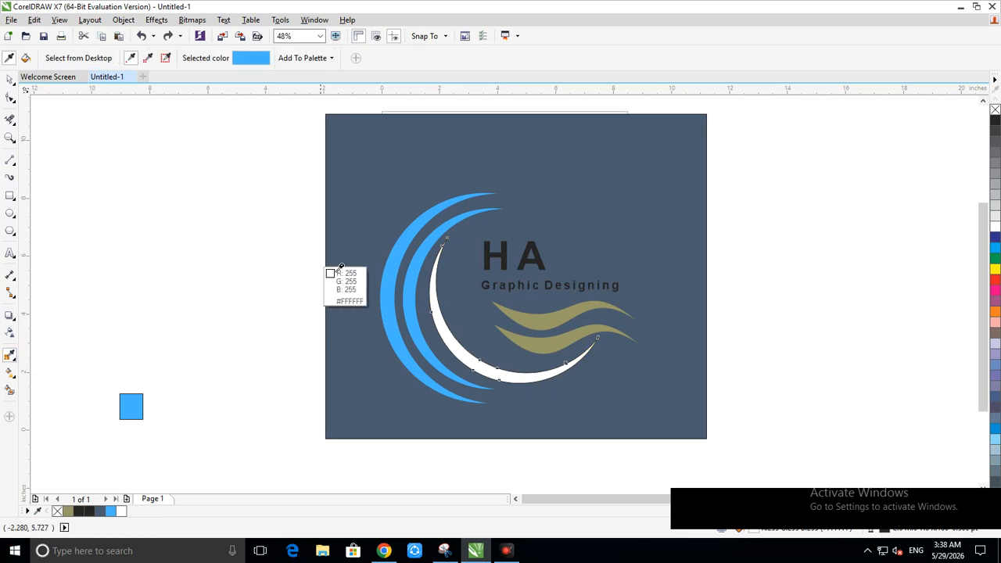
{"action": "left_click", "coordinate": [140, 408]}
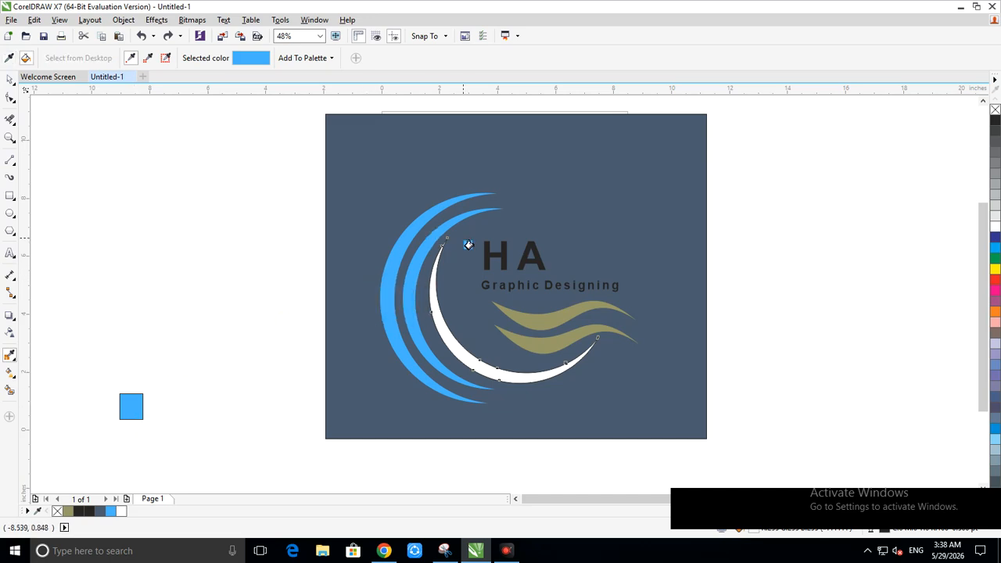
{"action": "left_click", "coordinate": [494, 259]}
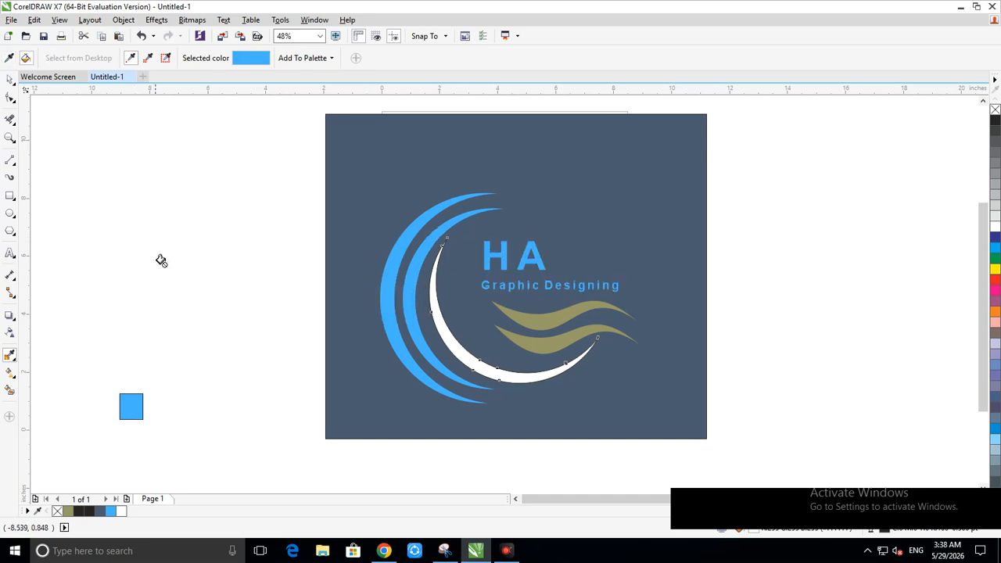
{"action": "left_click", "coordinate": [9, 80]}
{"action": "left_click", "coordinate": [129, 225]}
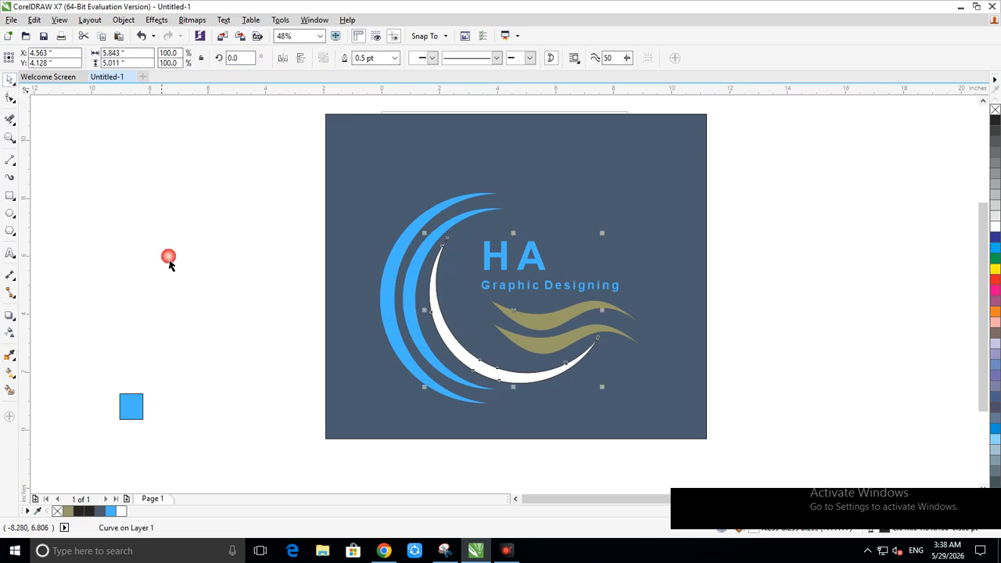
Step: Recolor only the "Graphic Designing" line white
{"action": "double_click", "coordinate": [615, 286]}
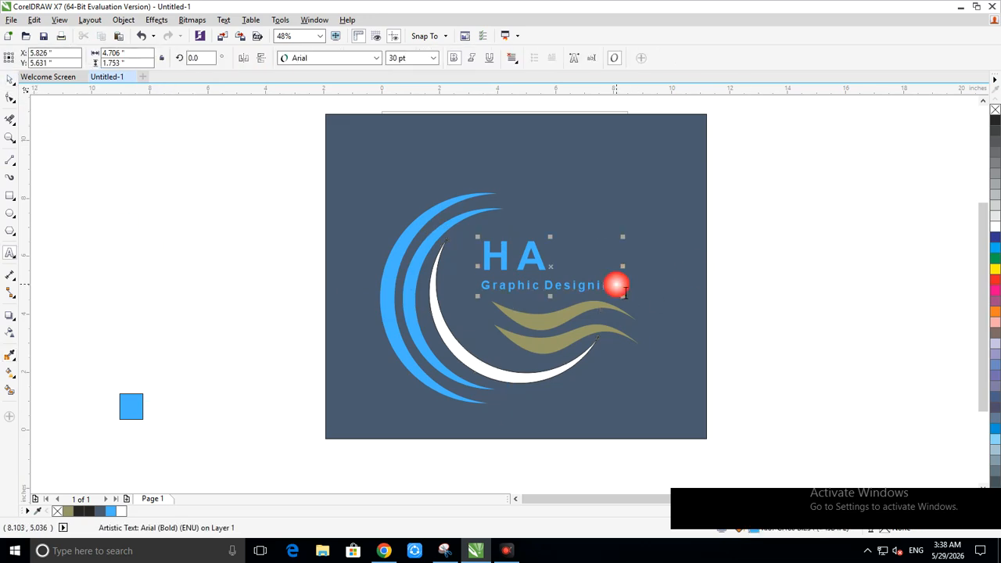
{"action": "left_click_drag", "start_coordinate": [624, 290], "coordinate": [481, 294]}
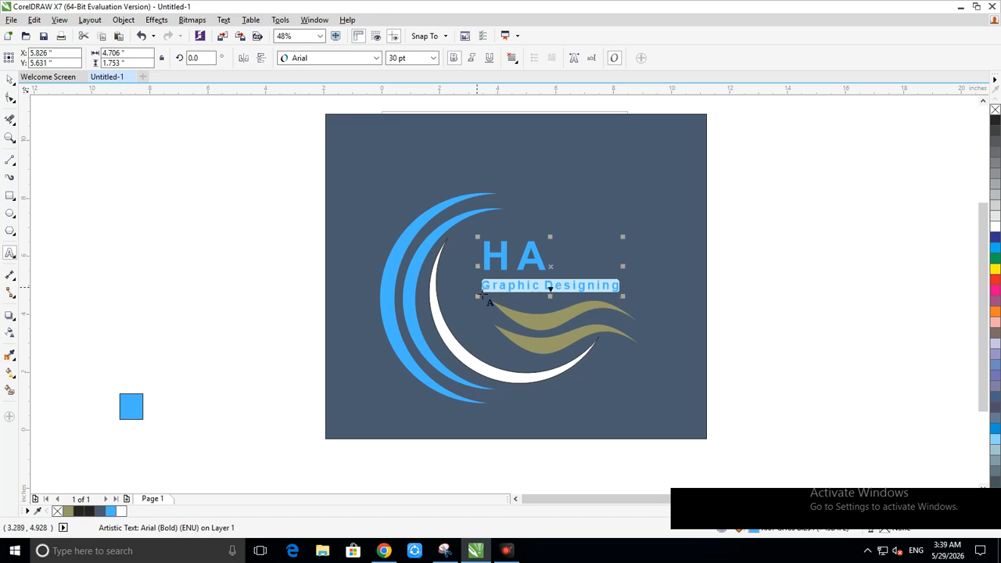
{"action": "left_click", "coordinate": [994, 228]}
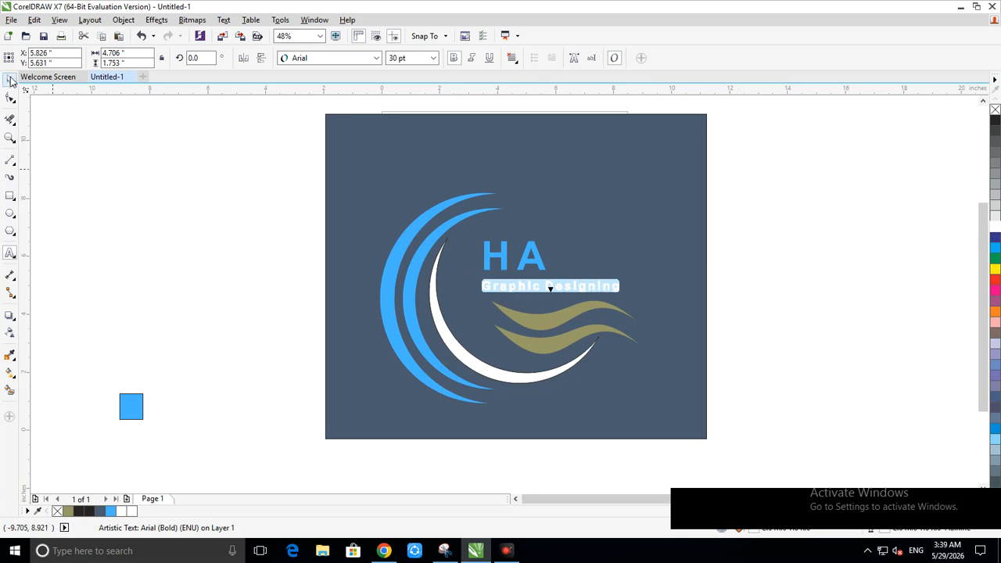
{"action": "left_click", "coordinate": [94, 196]}
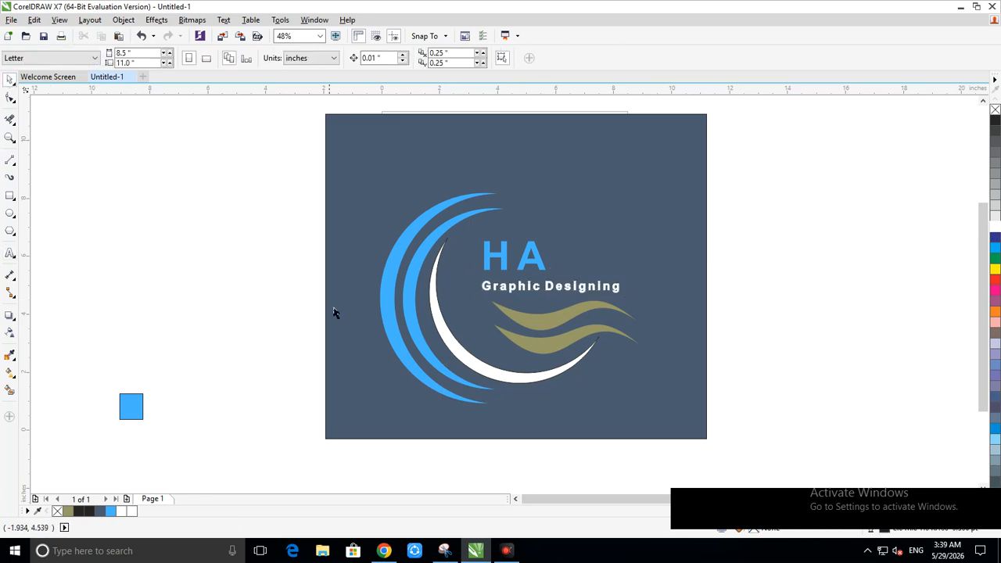
Step: Recolor both wave shapes below the "Graphic Designing" text white, including their outlines
{"action": "left_click", "coordinate": [557, 333]}
{"action": "left_click", "coordinate": [542, 326], "text": "shift"}
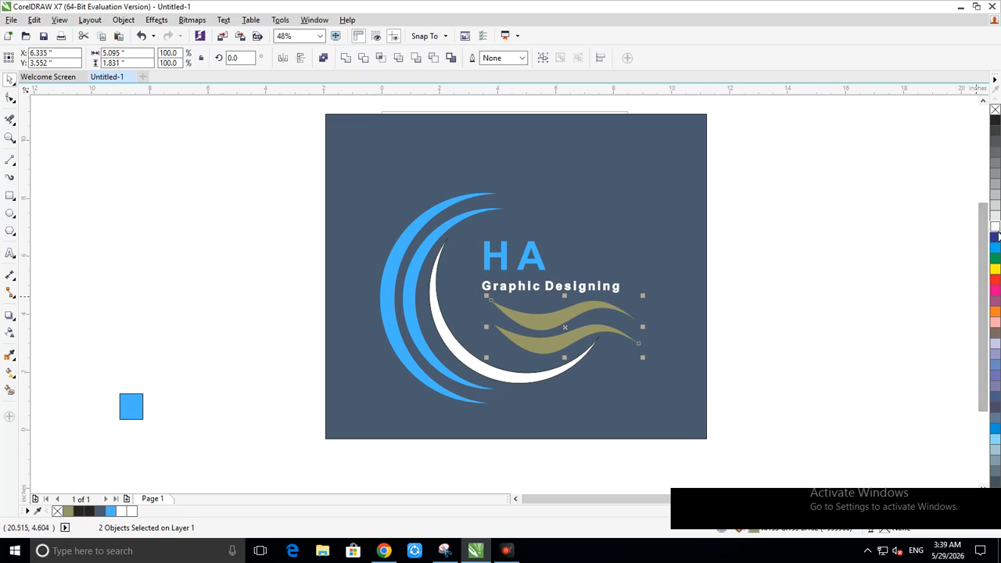
{"action": "left_click", "coordinate": [995, 227]}
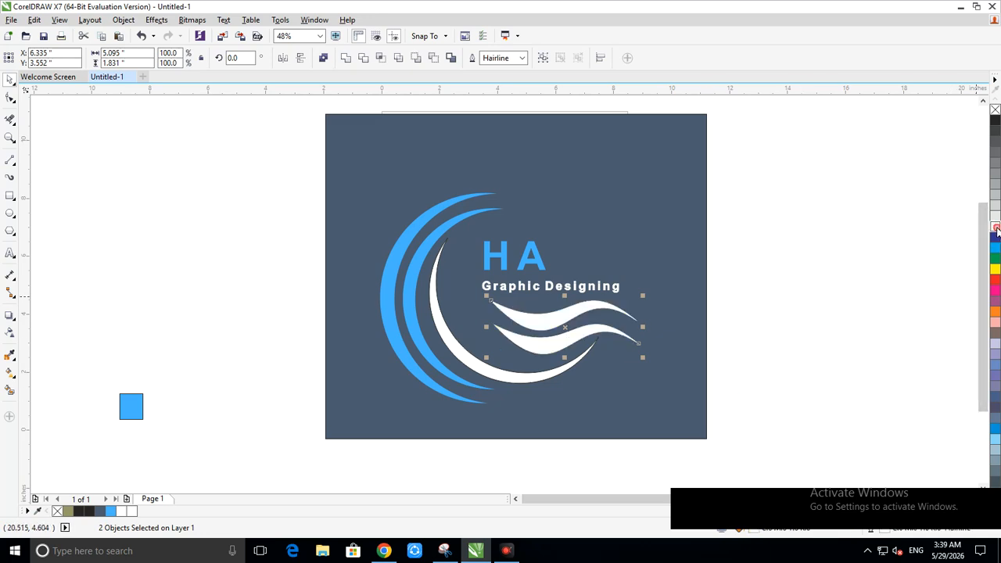
{"action": "left_click", "coordinate": [846, 279]}
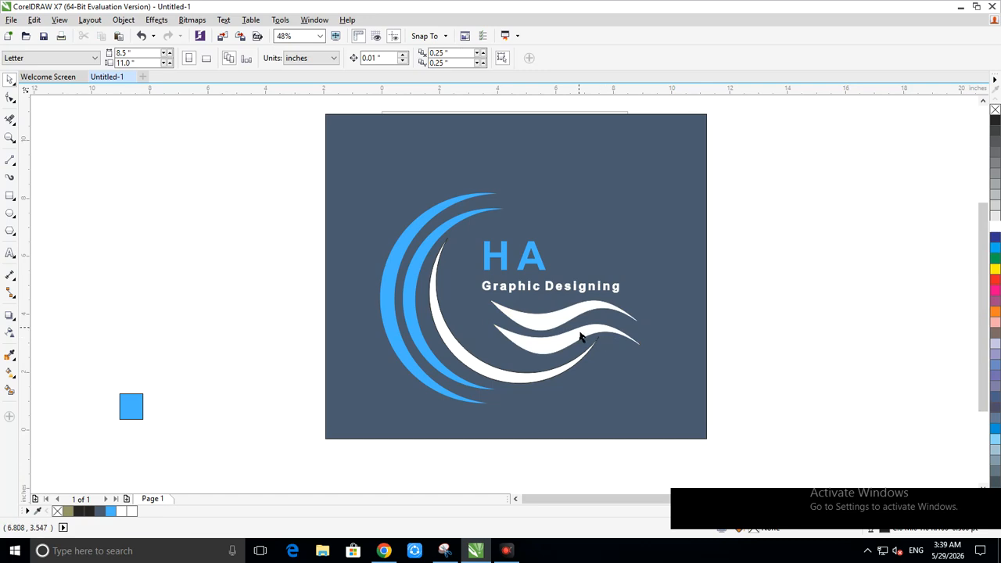
Step: Sample the light blue from the small square with the Color Eyedropper and apply it to the upper wave
{"action": "left_click_drag", "start_coordinate": [559, 322], "coordinate": [516, 323]}
{"action": "left_click", "coordinate": [9, 355]}
{"action": "left_click", "coordinate": [131, 409]}
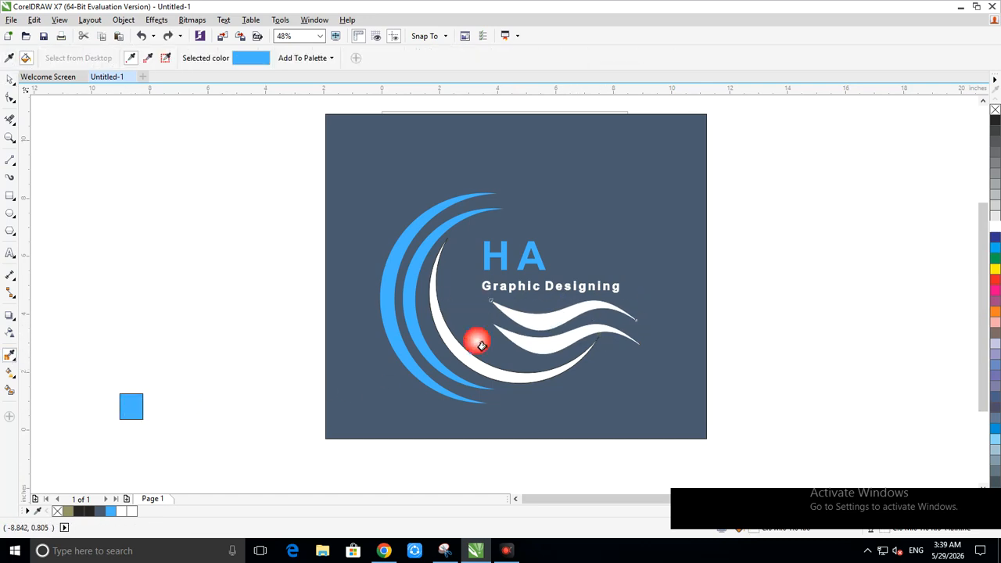
{"action": "left_click", "coordinate": [536, 319]}
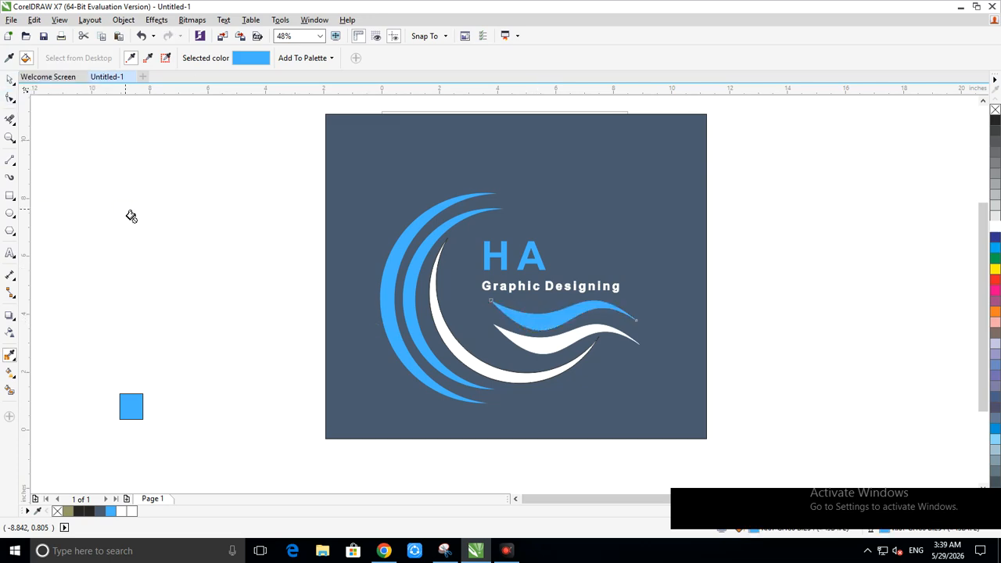
Step: Delete the small light blue sample square beside the page
{"action": "left_click", "coordinate": [9, 79]}
{"action": "left_click", "coordinate": [89, 234]}
{"action": "left_click", "coordinate": [131, 406]}
{"action": "key", "text": "Delete"}
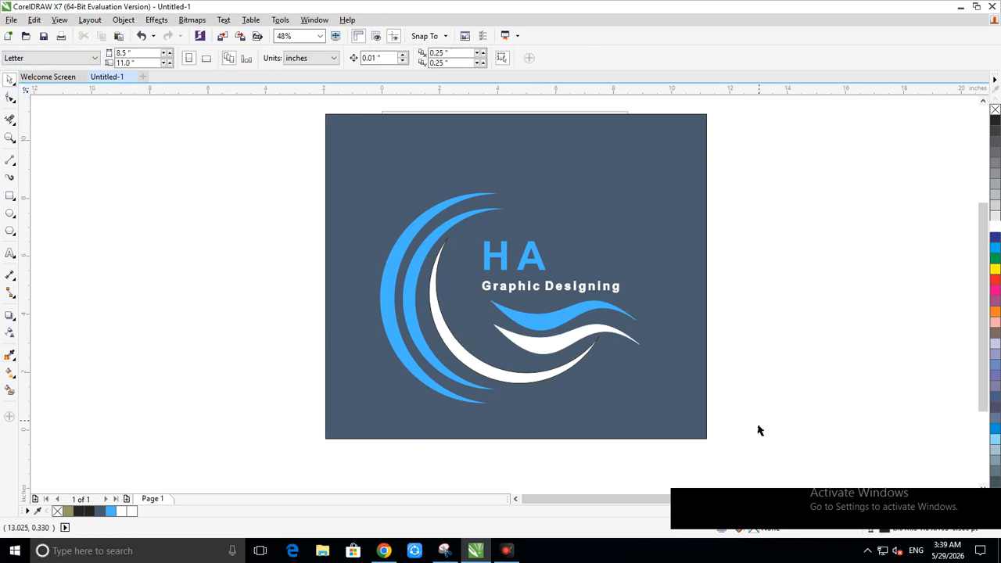
Step: Move the dark blue background rectangle down about 0.65 inches to center it behind the logo, and deselect it
{"action": "left_click", "coordinate": [684, 323]}
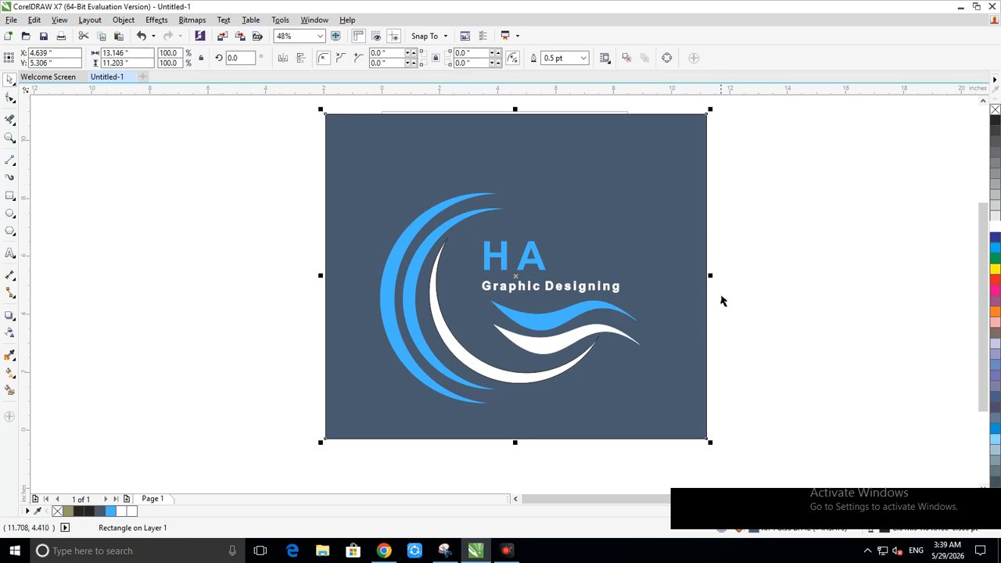
{"action": "left_click", "coordinate": [751, 368]}
{"action": "left_click_drag", "start_coordinate": [669, 413], "coordinate": [306, 400]}
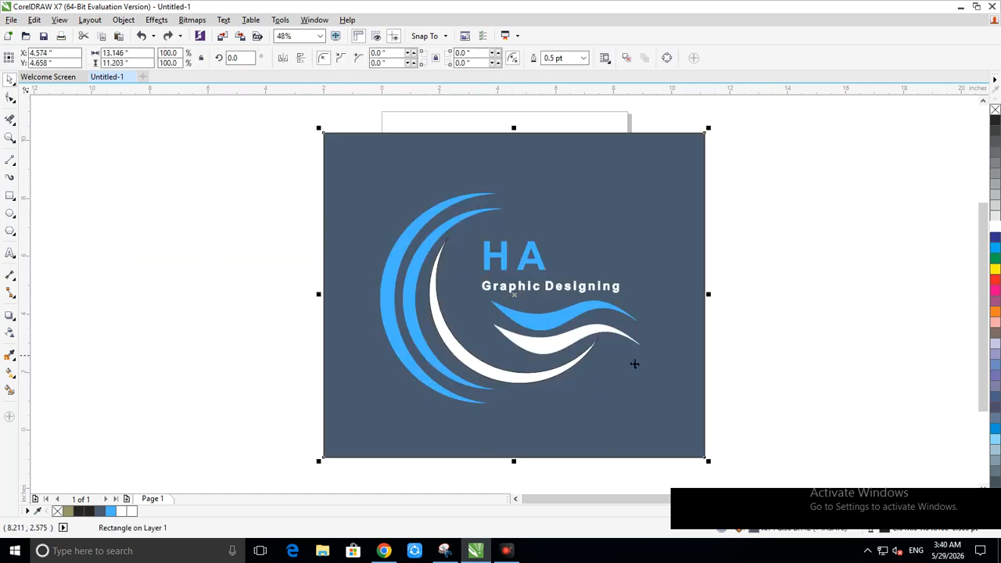
{"action": "left_click", "coordinate": [772, 373]}
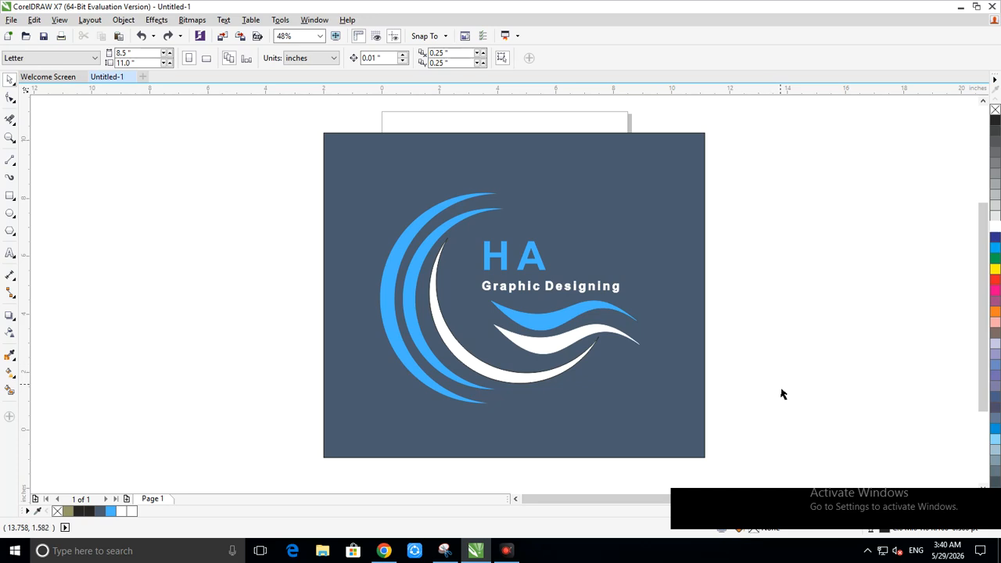